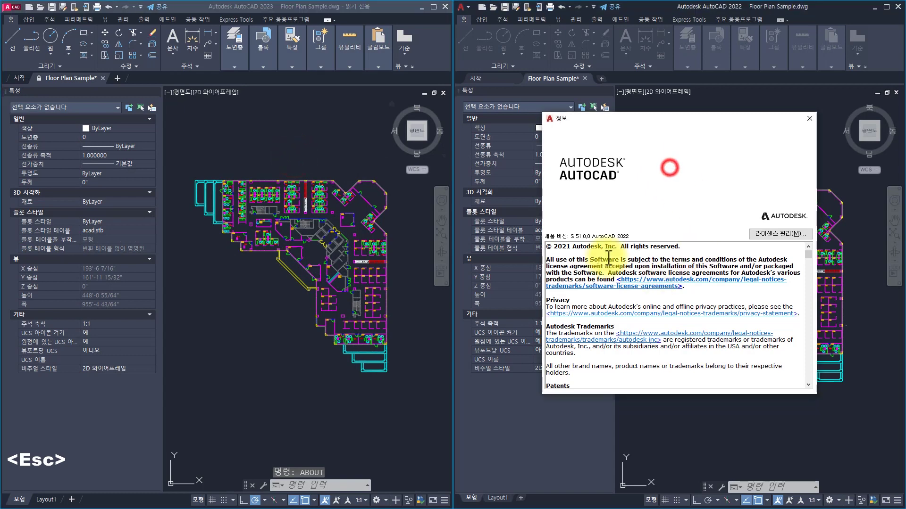
Step: Close the About window, then open the Traces palette in AutoCAD 2022 and move it over that window's drawing area
left_click(721, 171)
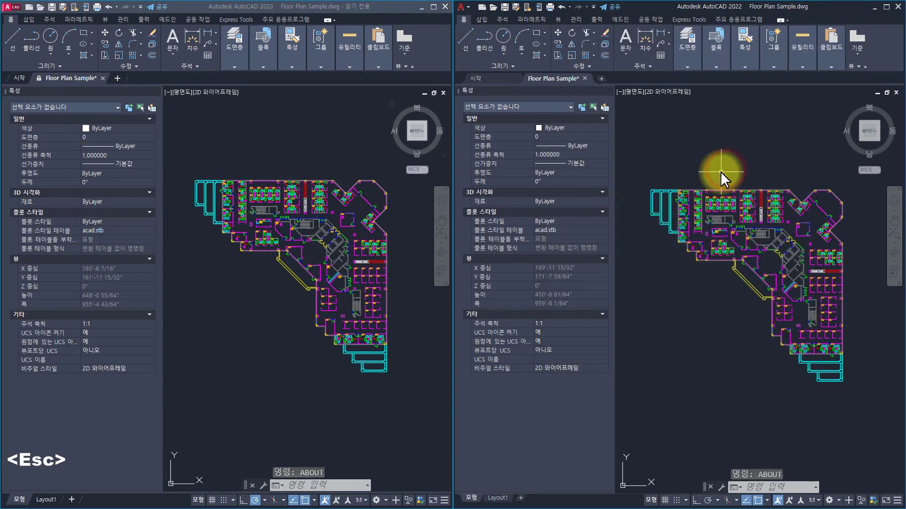
key("Escape")
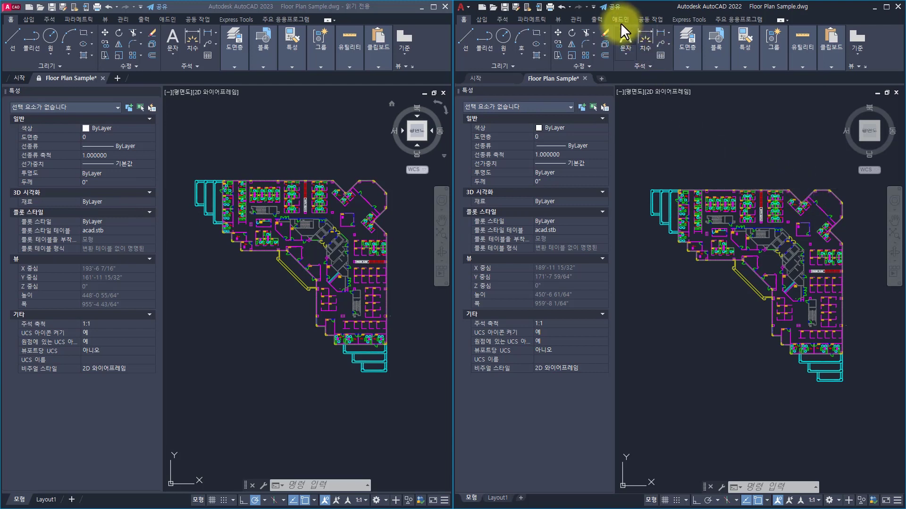
left_click(645, 19)
left_click(545, 41)
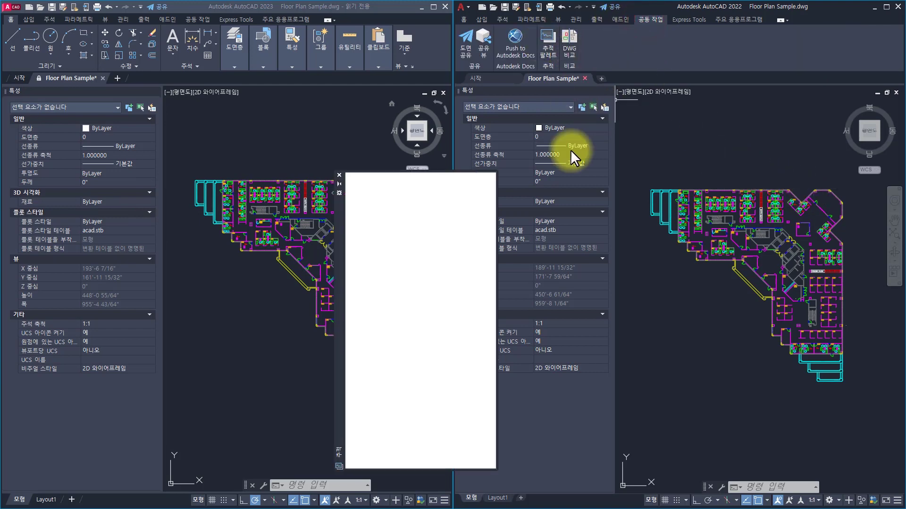
left_click_drag(336, 231, 636, 182)
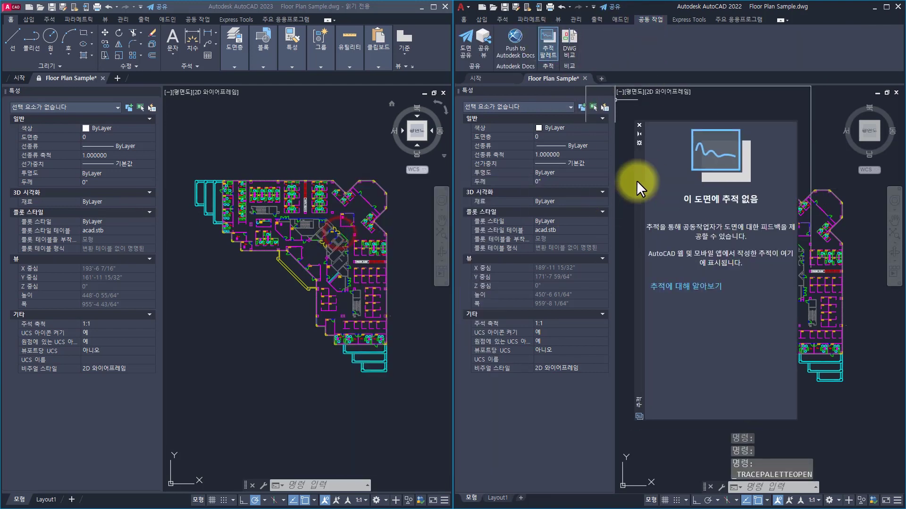
Step: Switch to AutoCAD 2023, open its Traces palette and place it over its own drawing area for comparison
left_click(293, 132)
left_click(197, 19)
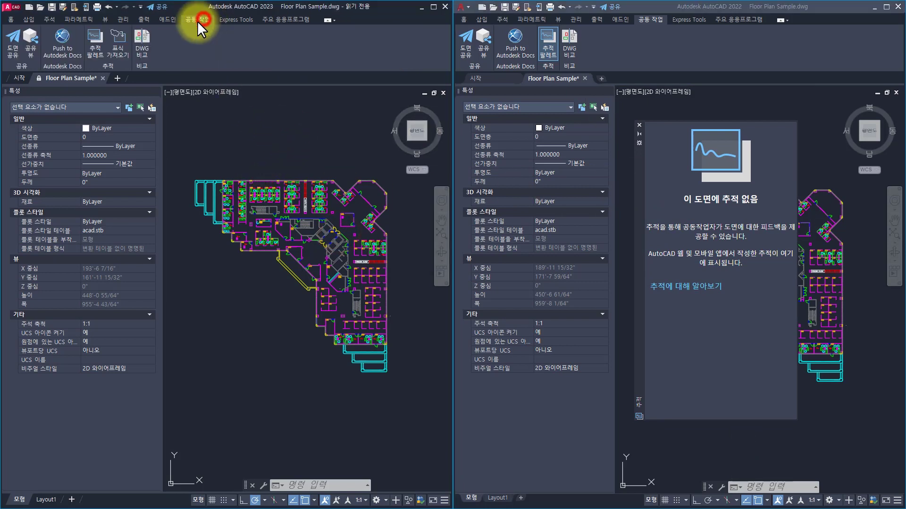
left_click(97, 47)
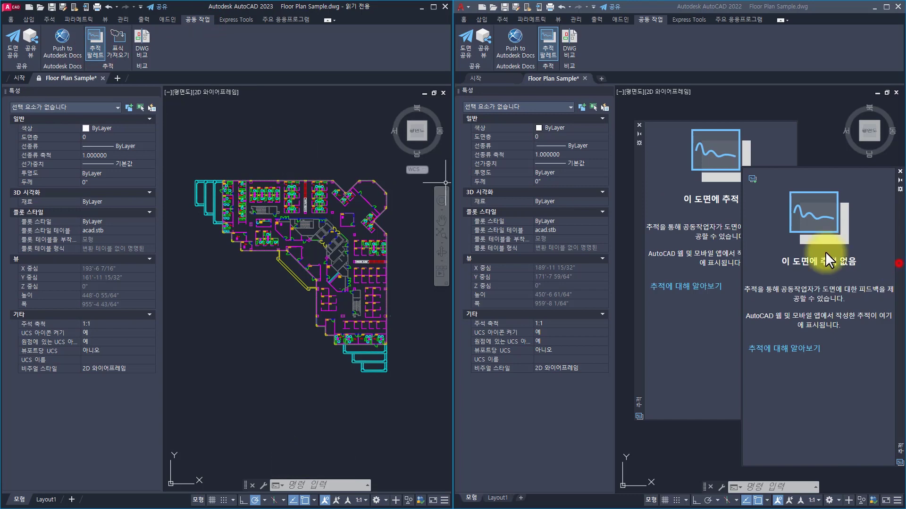
mouse_move(898, 263)
left_mouse_down()
mouse_move(354, 188)
mouse_move(346, 202)
left_mouse_up()
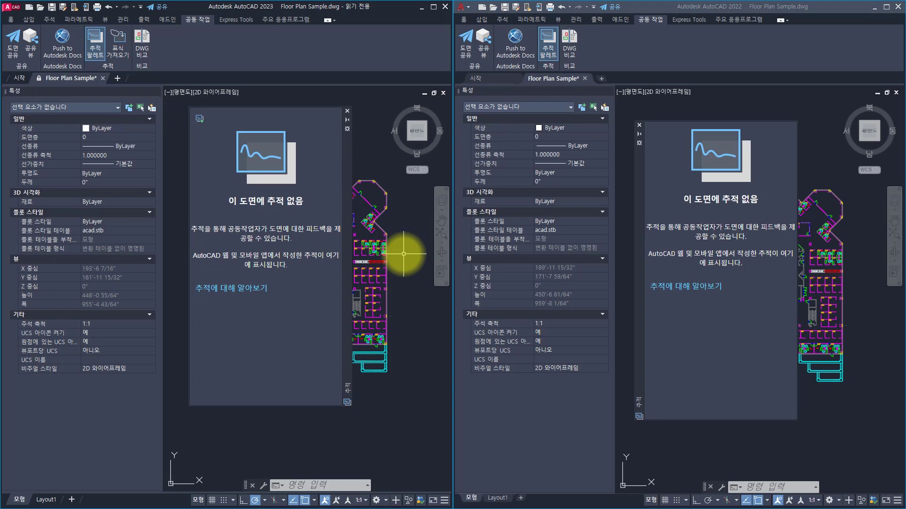
left_click(752, 178)
left_click(292, 169)
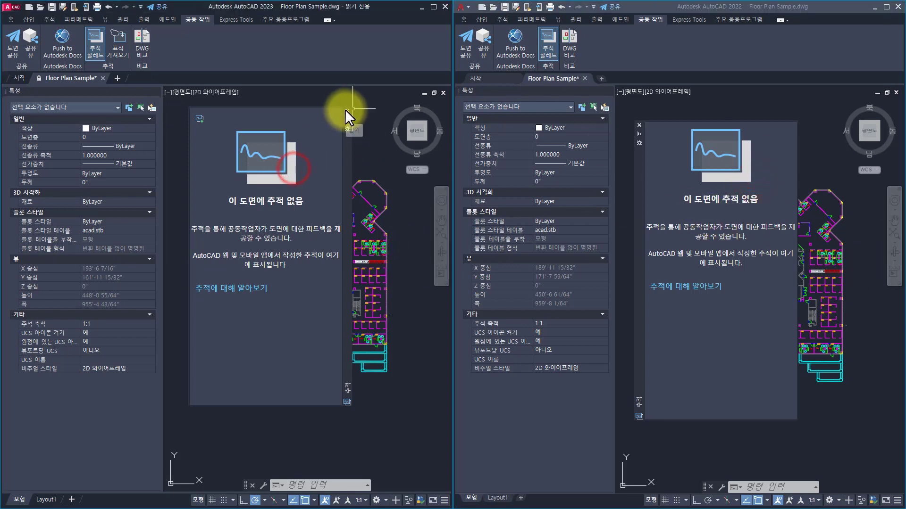
Step: Close the Traces palettes in both AutoCAD 2023 and AutoCAD 2022
left_click(349, 111)
left_click(639, 124)
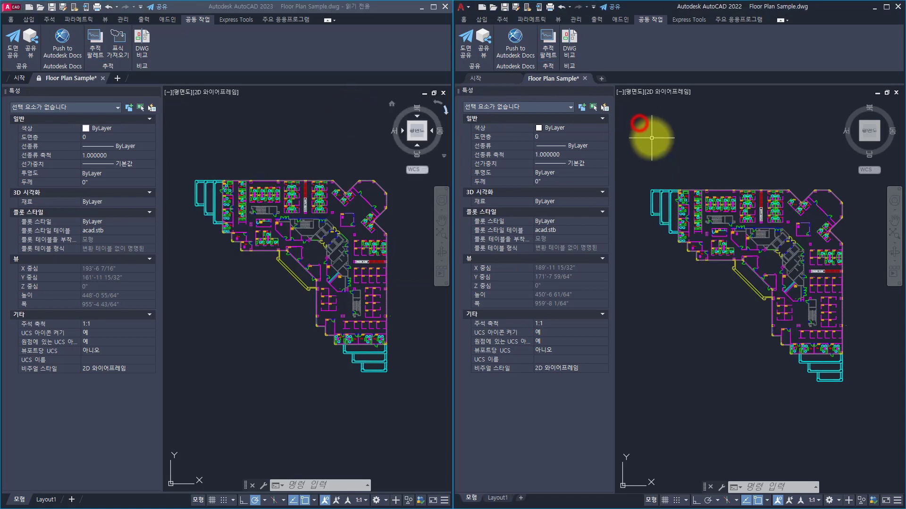
left_click(668, 134)
left_click(662, 143)
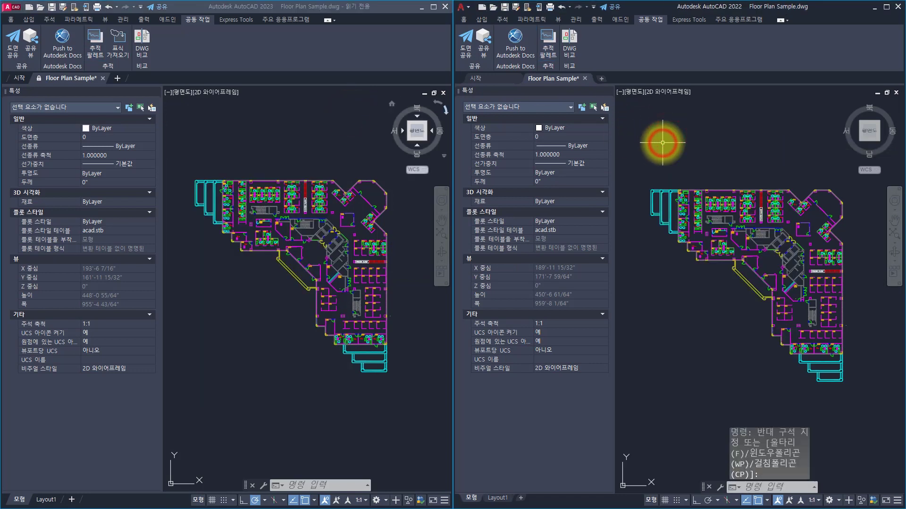
key("Escape")
key("Escape")
key("Escape")
key("Escape")
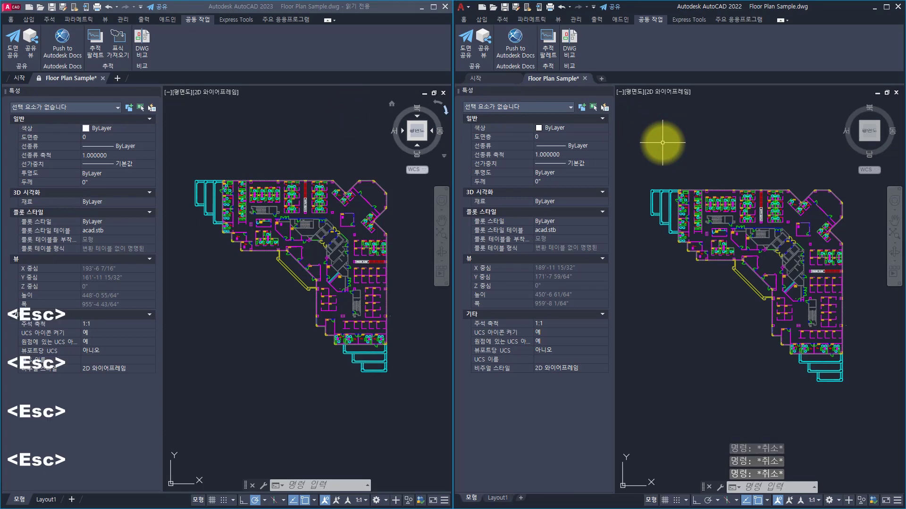
Step: Open and close the Traces palette in AutoCAD 2022 and examine its open and close commands in the command history
left_click(547, 42)
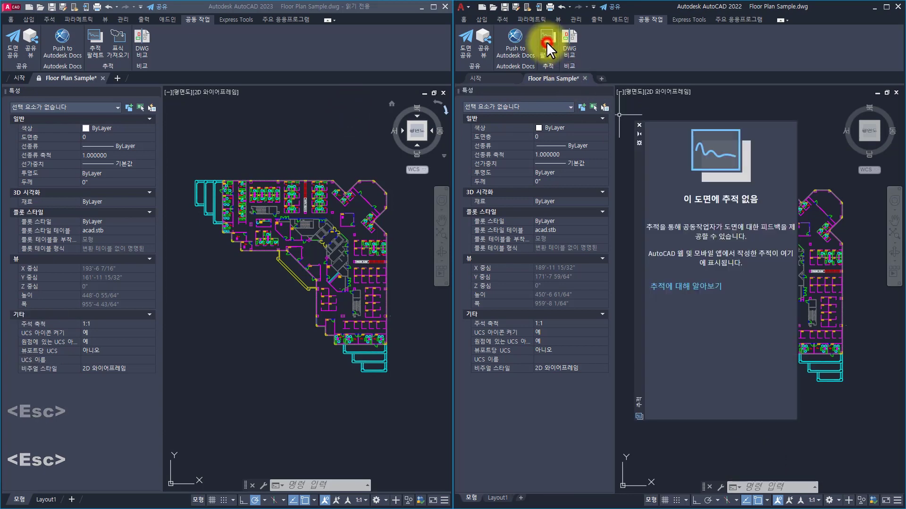
left_click(547, 44)
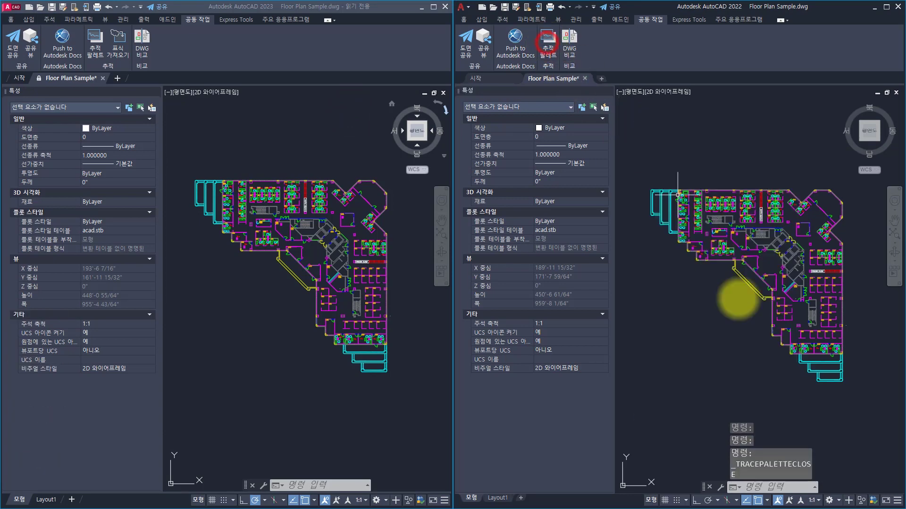
key("F2")
left_click_drag(783, 406, 794, 472)
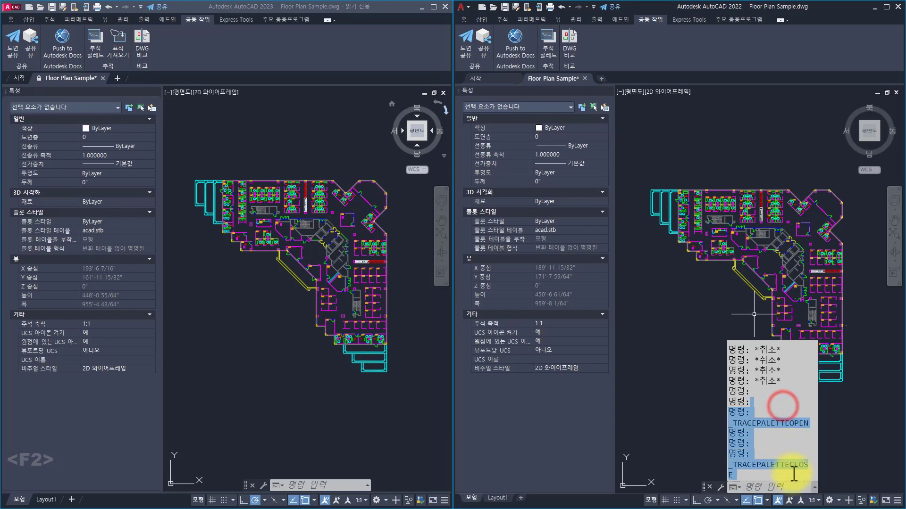
left_click(685, 283)
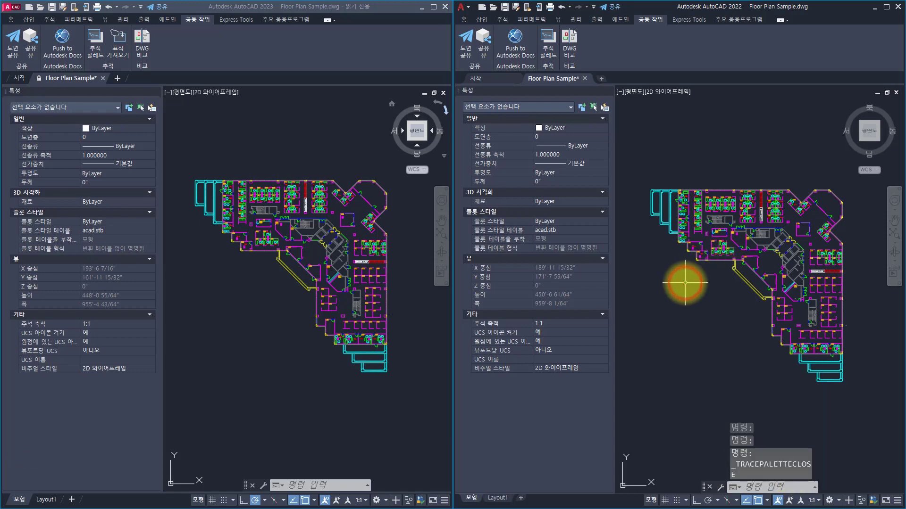
key("Escape")
key("Escape")
key("Escape")
key("Escape")
key("Escape")
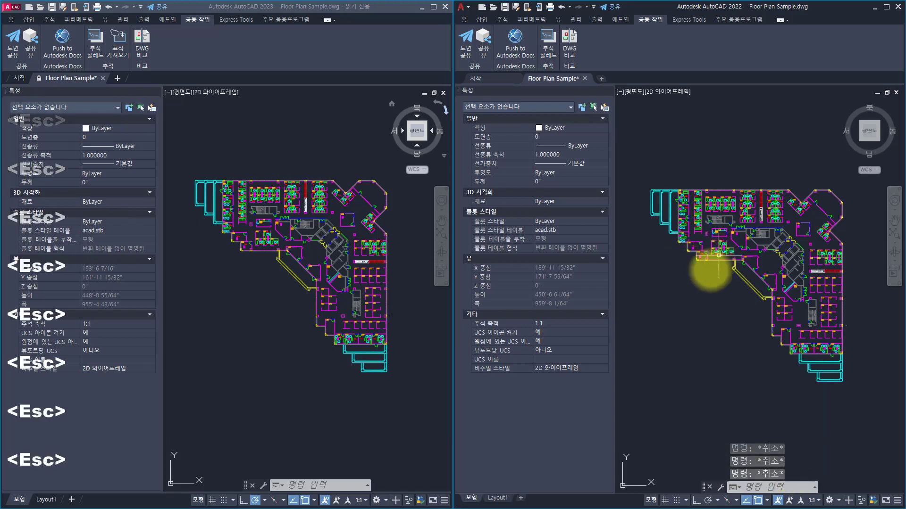
Step: Run the TRACE command in AutoCAD 2022 and in AutoCAD 2023 to compare the available options
type("trace")
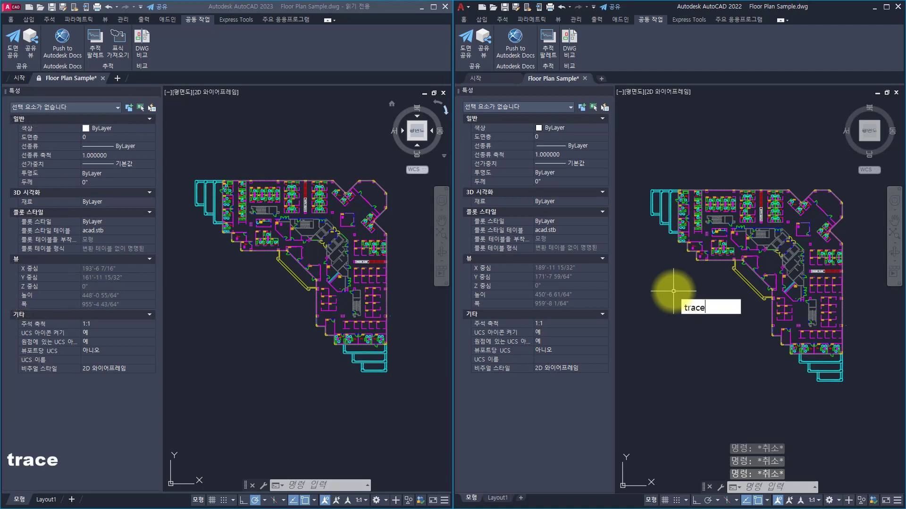
key("Return")
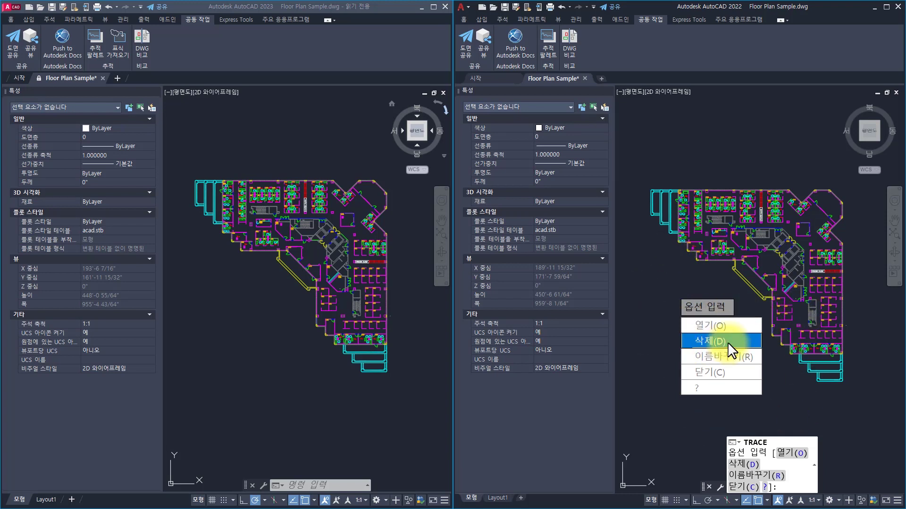
left_click(240, 296)
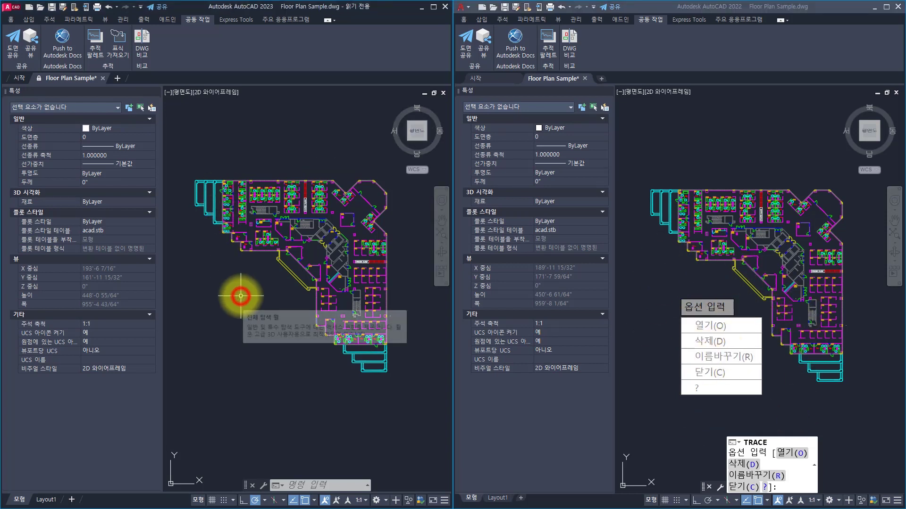
type("trace")
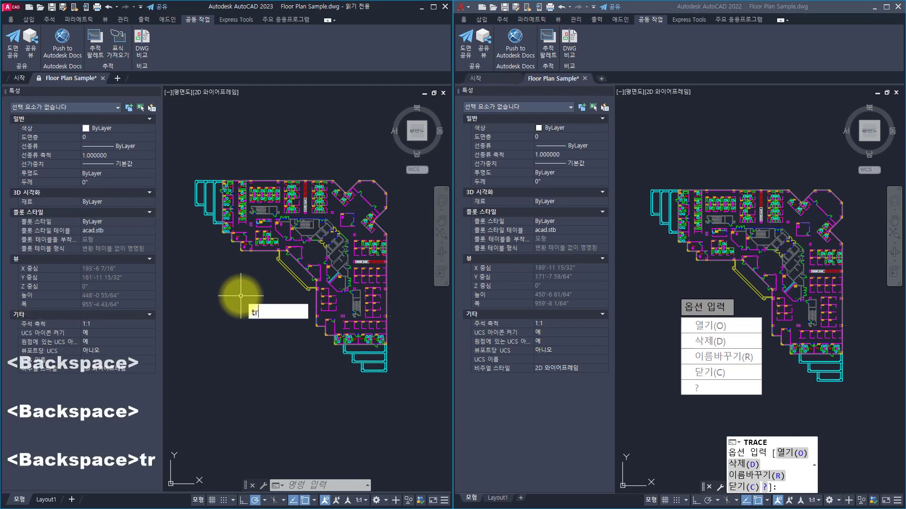
key("Return")
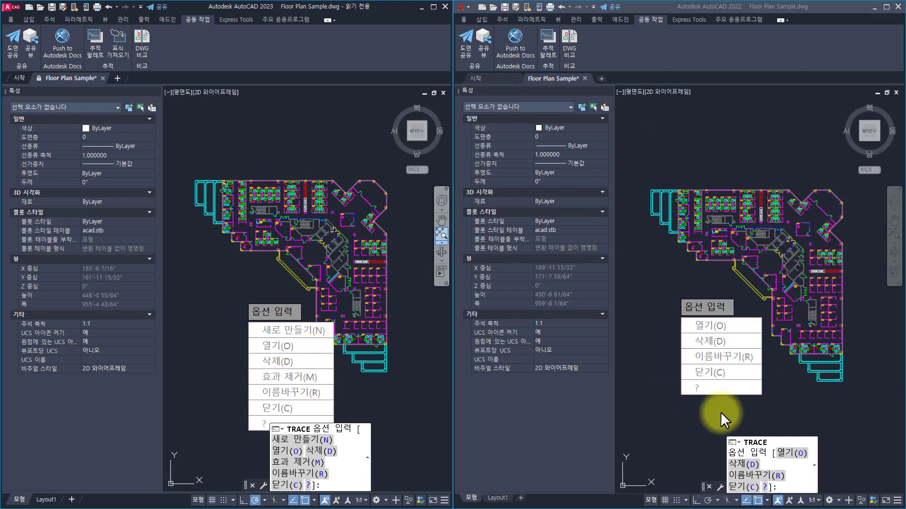
left_click(258, 126)
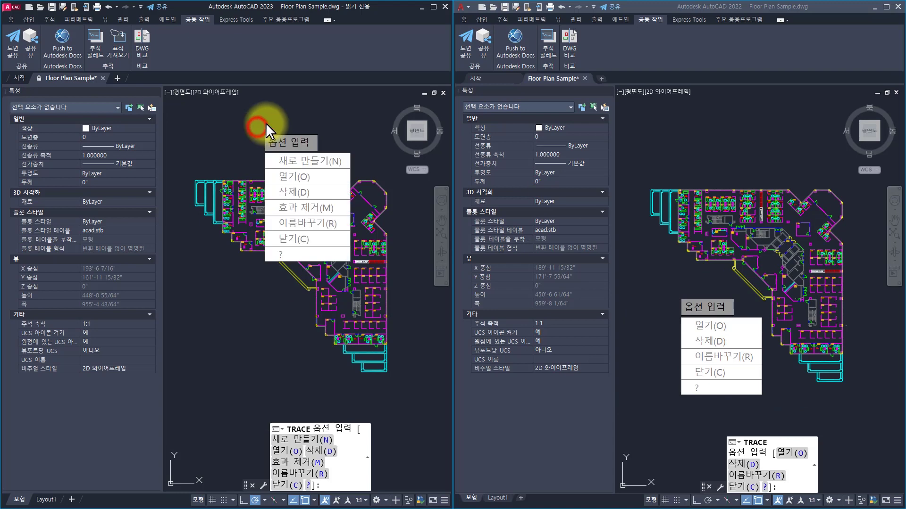
key("Escape")
key("Escape")
key("Escape")
key("Escape")
key("Escape")
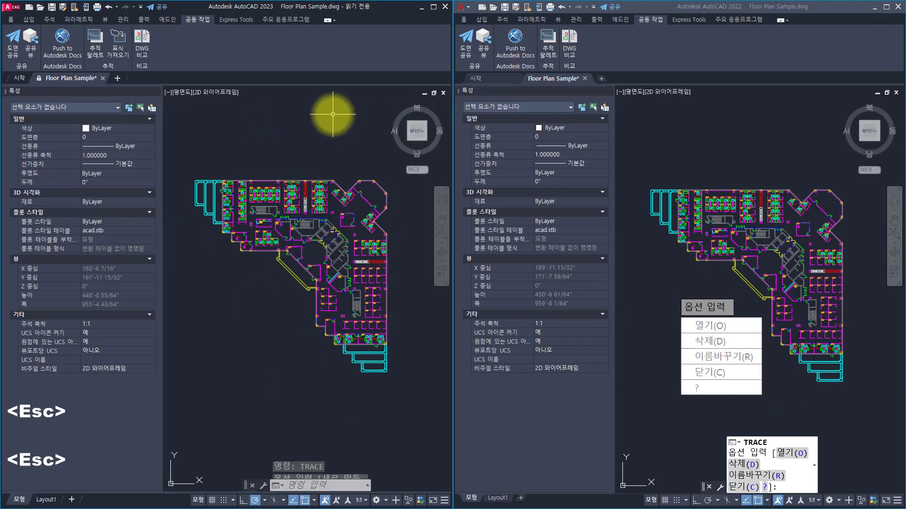
Step: Maximize the AutoCAD 2023 window and draw a rectangle around the cyan stepped outlines at the floor plan's lower end
left_click(433, 7)
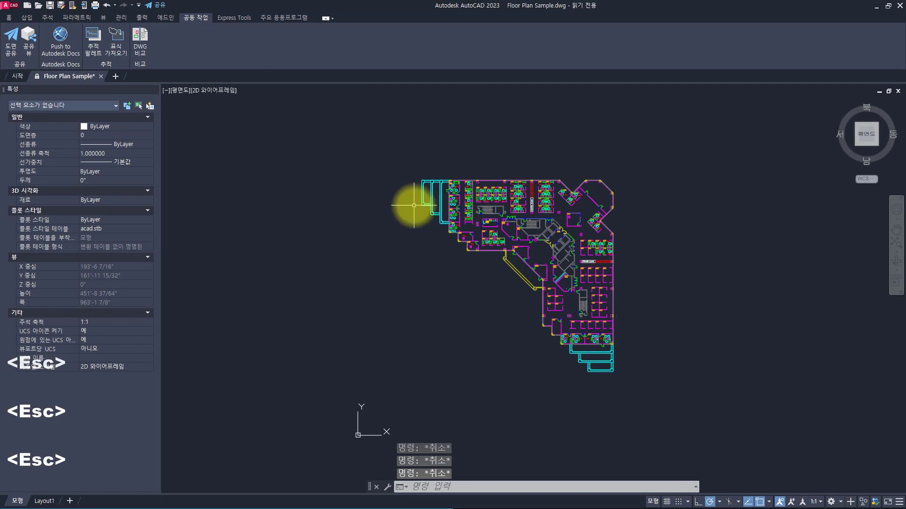
scroll(556, 227, "up", 2)
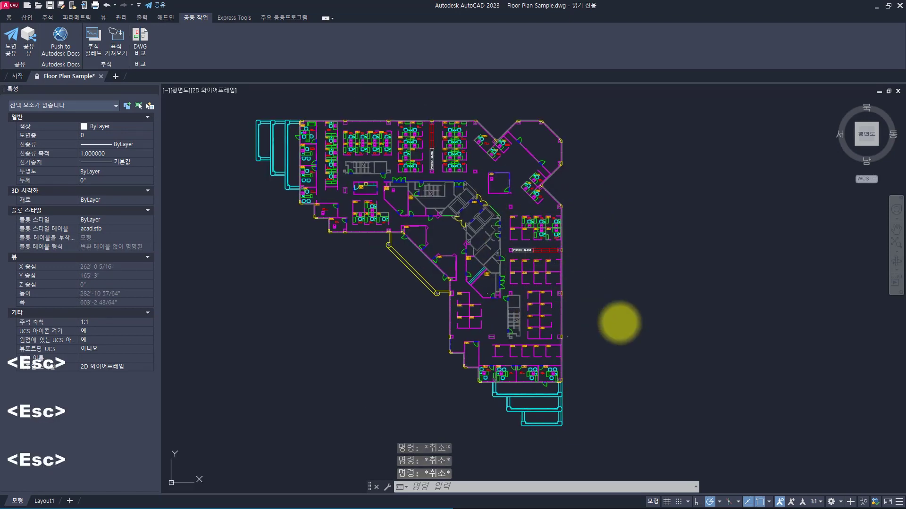
middle_click_drag(620, 323, 611, 282)
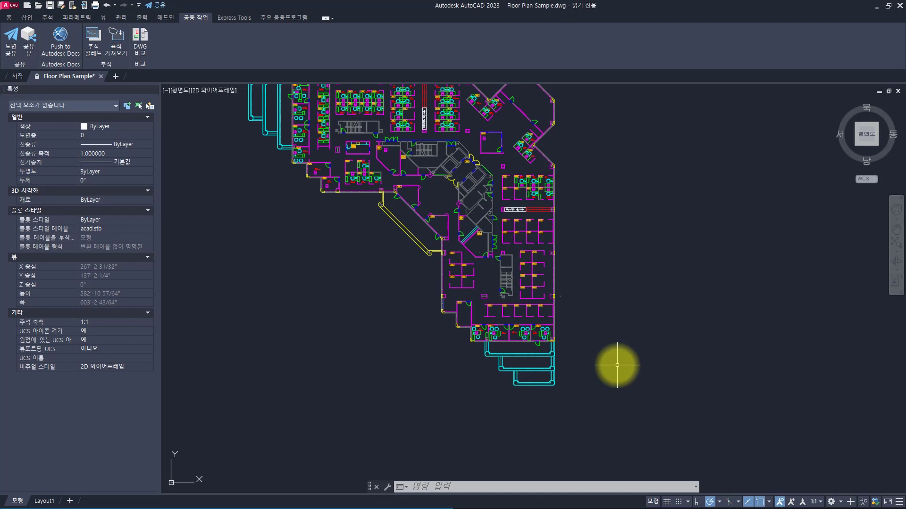
type("rec")
key("space")
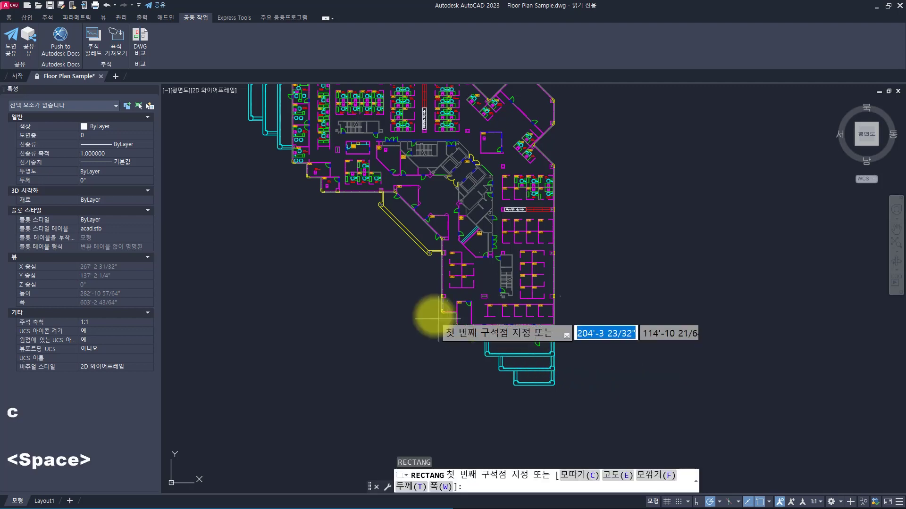
left_click(435, 316)
left_click(569, 391)
key("Escape")
key("Escape")
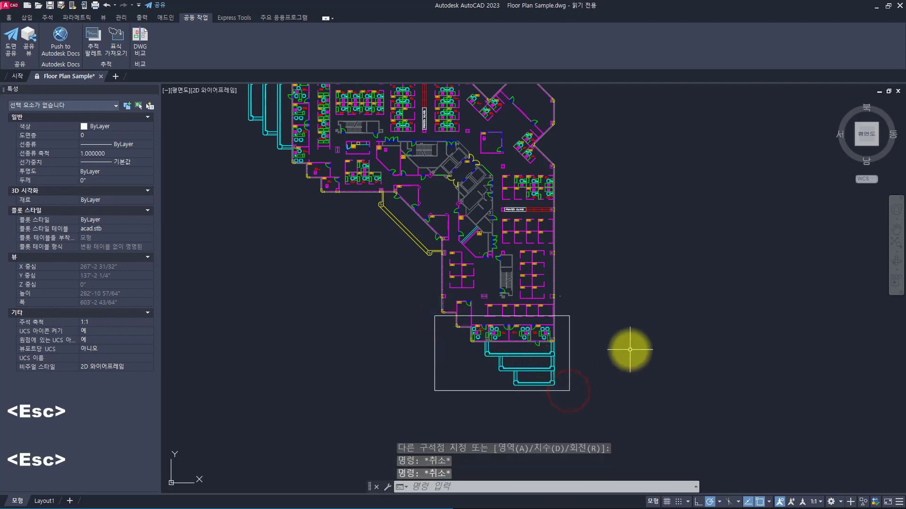
Step: Draw a rectangular revision cloud enclosing the new rectangle at the lower end of the floor plan
type("t")
key("BackSpace")
type("revcloud")
key("Return")
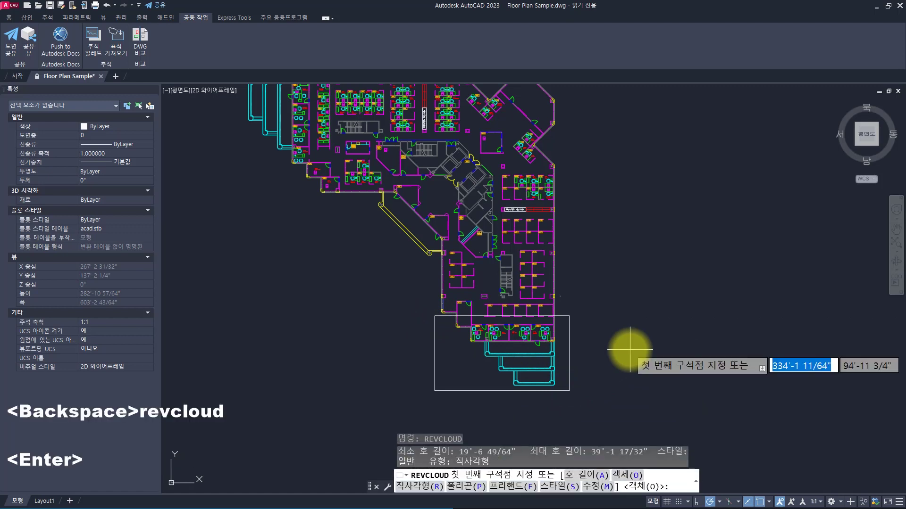
left_click(419, 487)
left_click(396, 304)
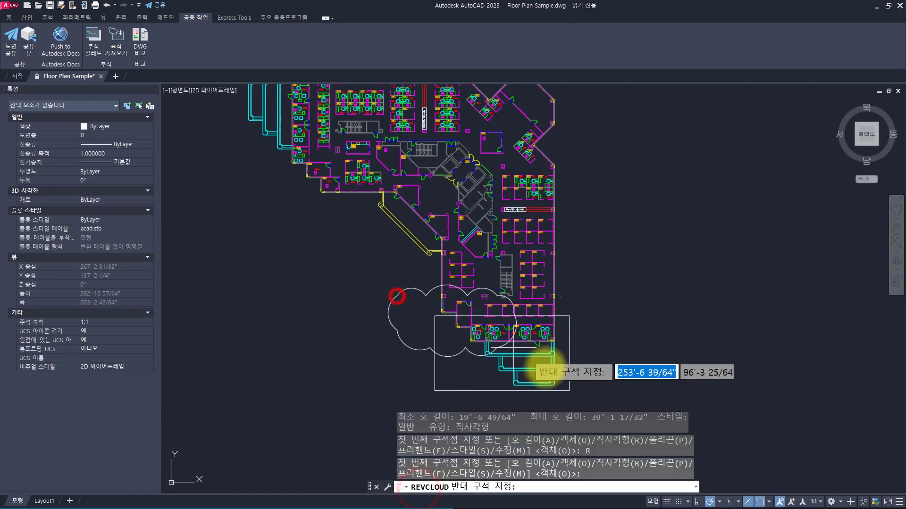
left_click(607, 404)
key("Escape")
key("Escape")
key("Escape")
Step: Edit the rectangle around the cyan outlines as a polyline and set its width to 10
left_click(582, 328)
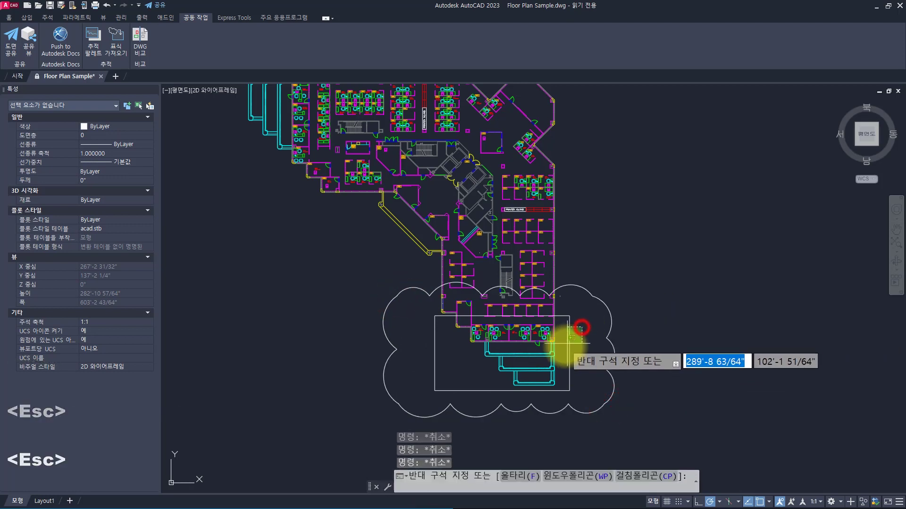
left_click(565, 348)
type("pe")
key("Return")
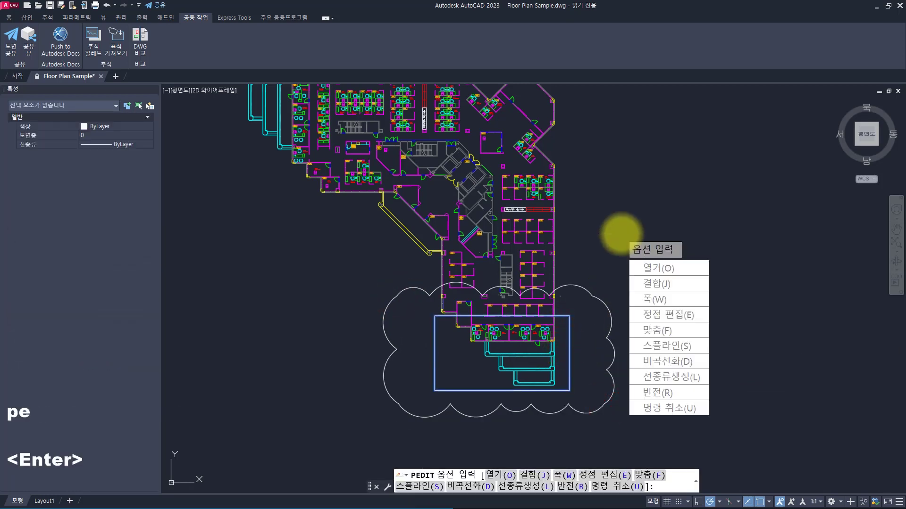
type("w")
key("space")
type("10")
key("Return")
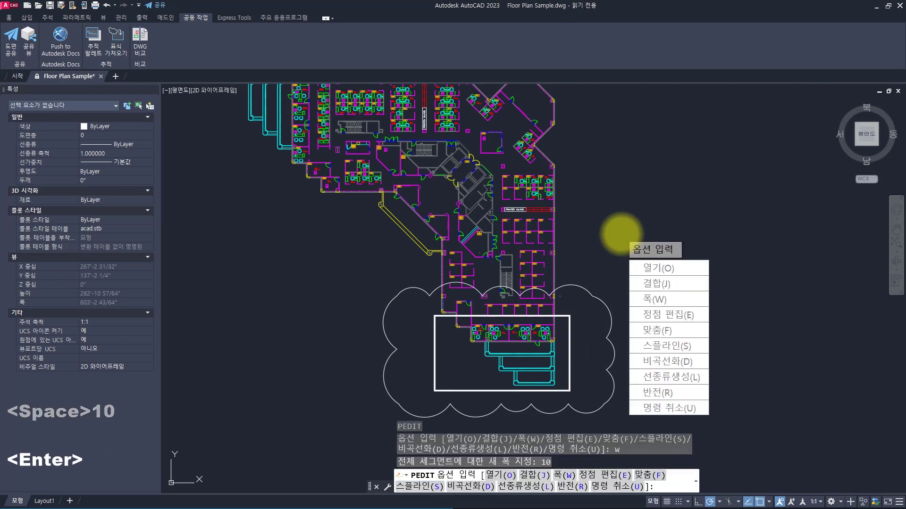
key("Escape")
key("Escape")
key("Escape")
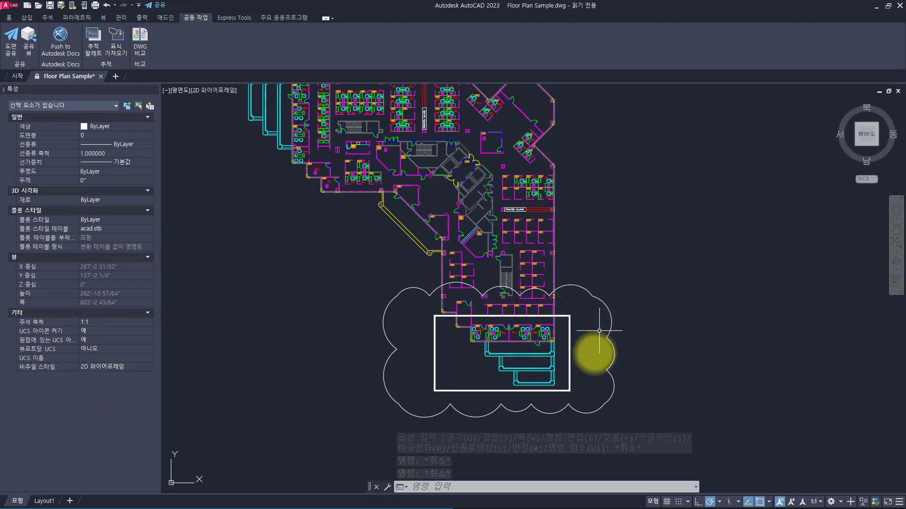
key("Escape")
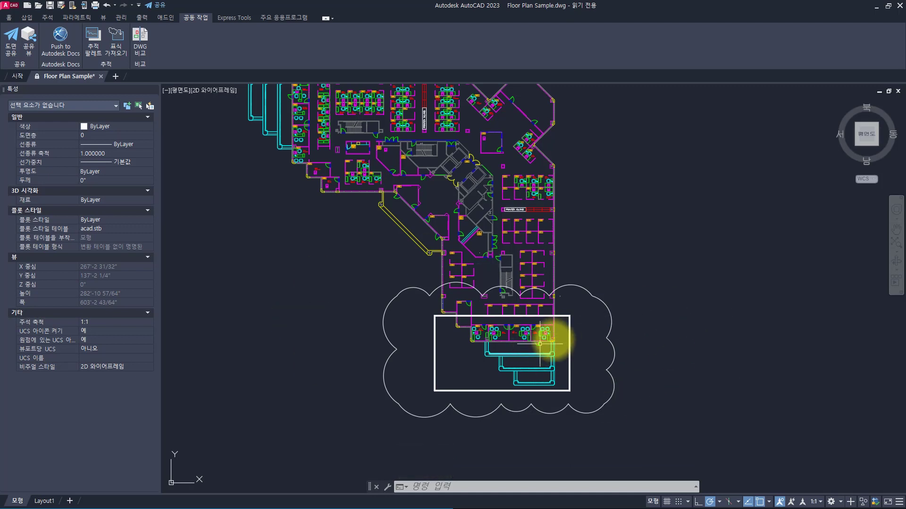
Step: Select the rectangle and the revision cloud around the cyan outlines together to inspect them
key("Escape")
key("Escape")
key("Escape")
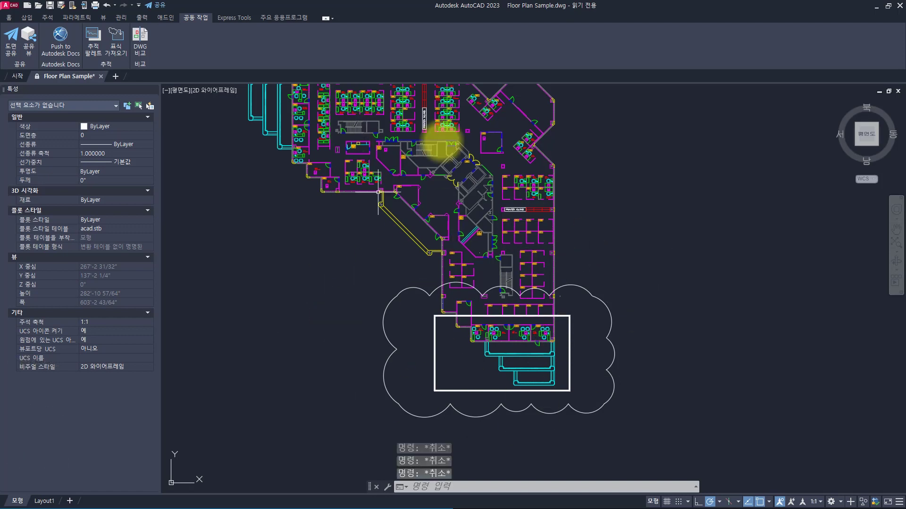
key("Escape")
left_click(635, 263)
left_click(561, 369)
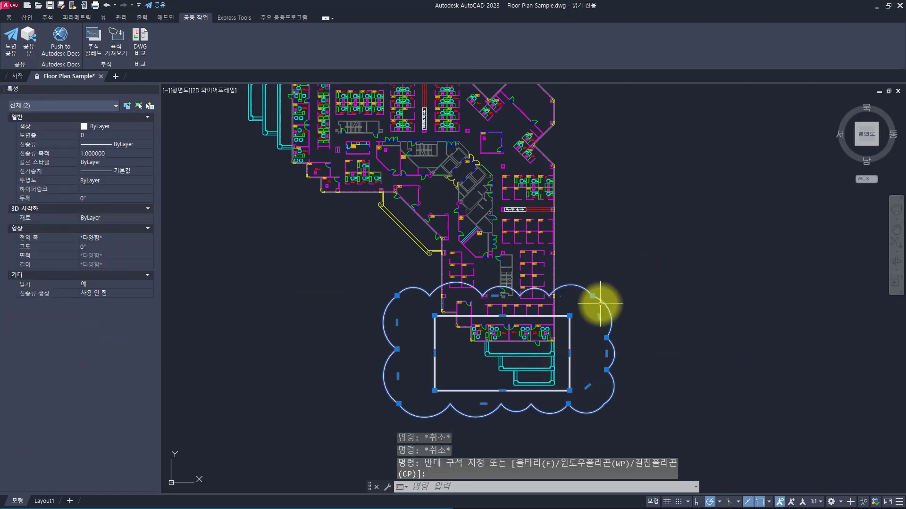
key("Escape")
left_click(672, 265)
left_click(566, 339)
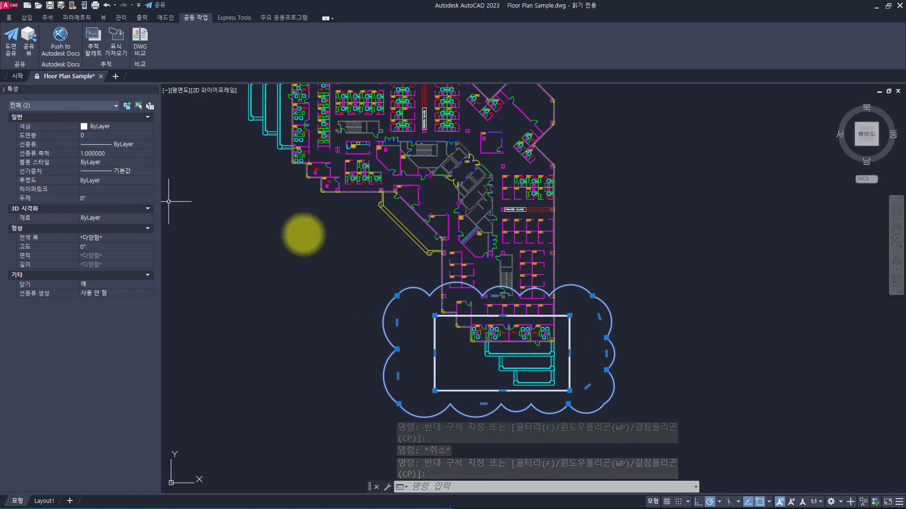
Step: Turn off plotting for layer 0 in the layer properties and close them
type("la")
key("space")
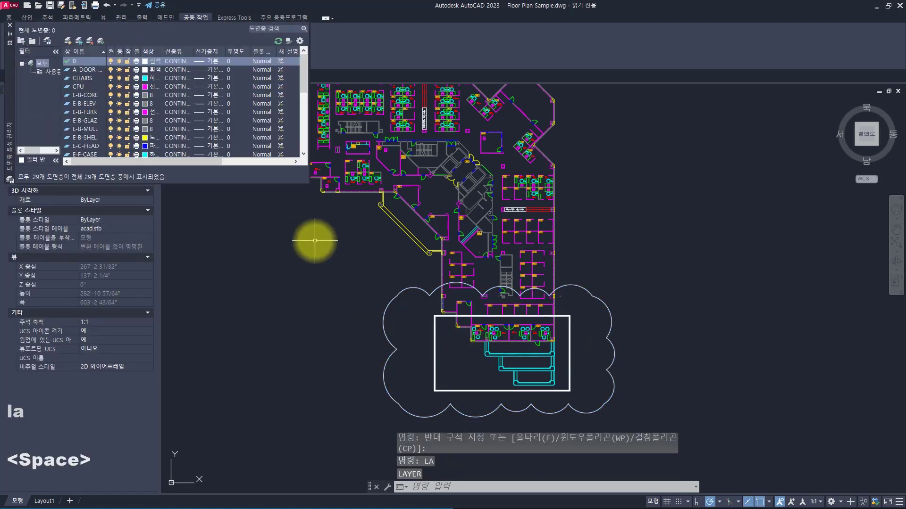
left_click(136, 61)
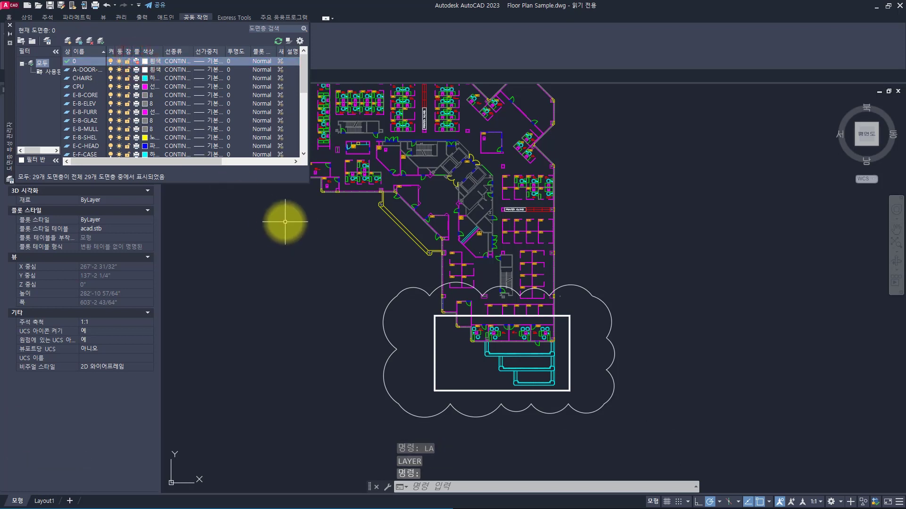
left_click(126, 61)
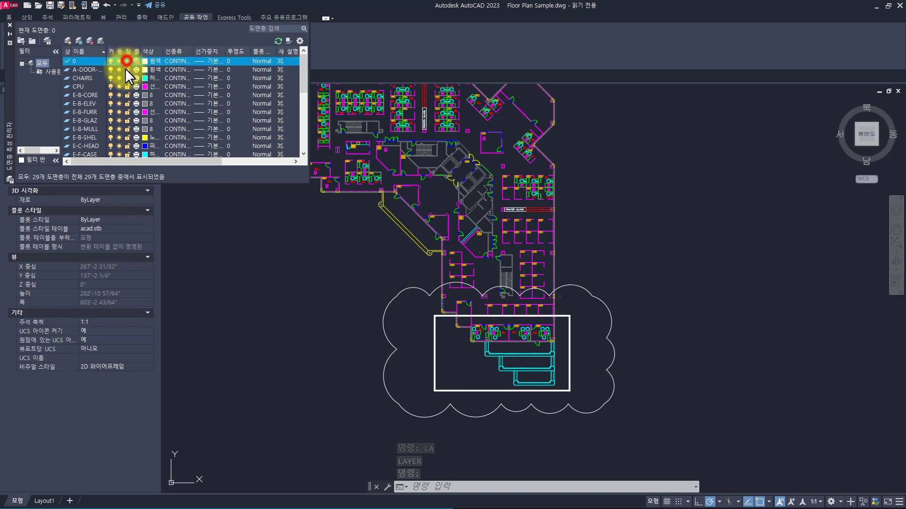
key("Escape")
key("Escape")
key("Escape")
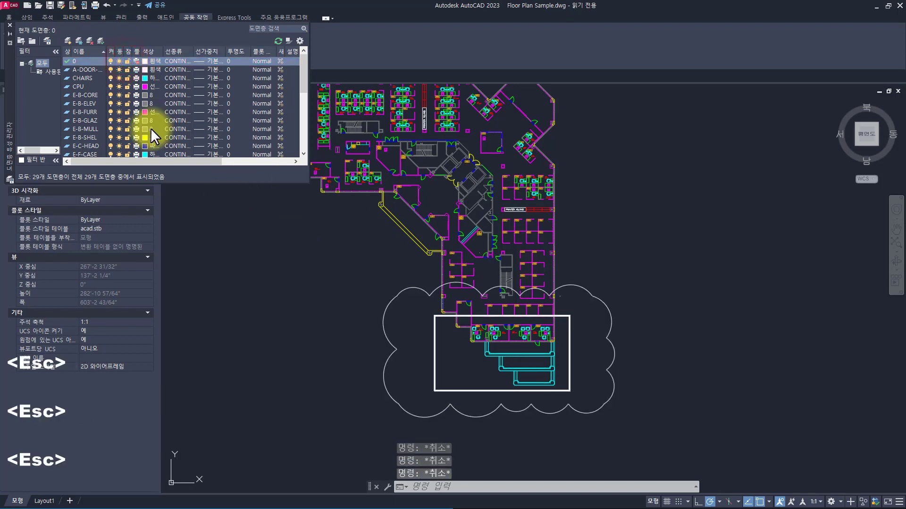
left_click(10, 25)
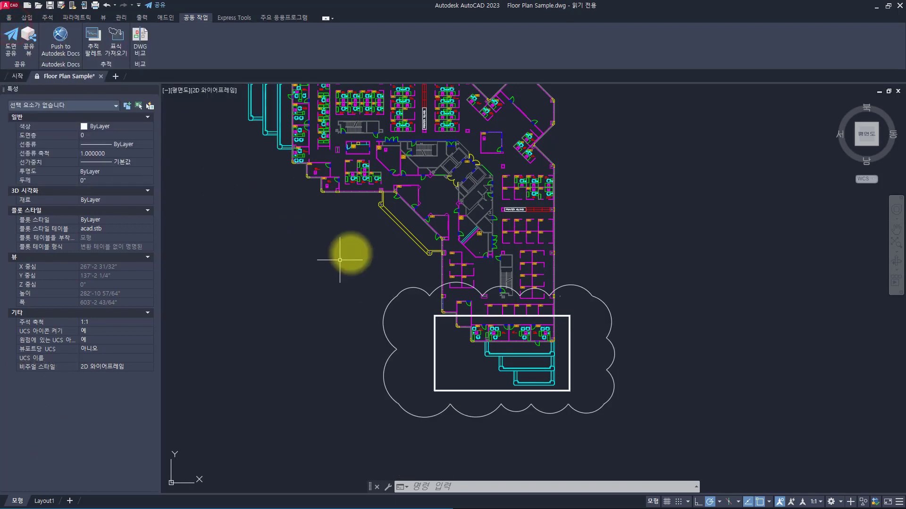
Step: Erase the rectangle and the revision cloud around the floor plan's lower end
left_click(631, 283)
left_click(568, 348)
type("e")
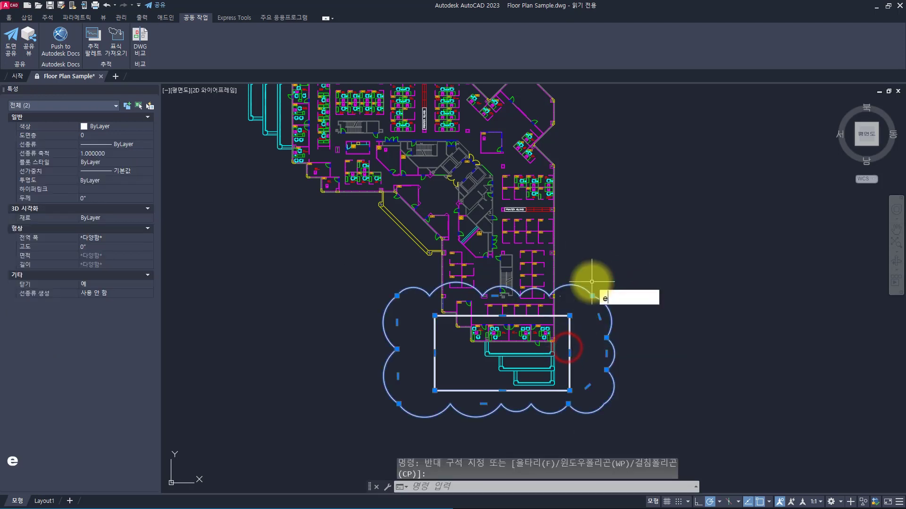
key("space")
Step: Show the Traces palette and create a new trace named 2022.04.08메모 with the TRACE command
left_click(93, 42)
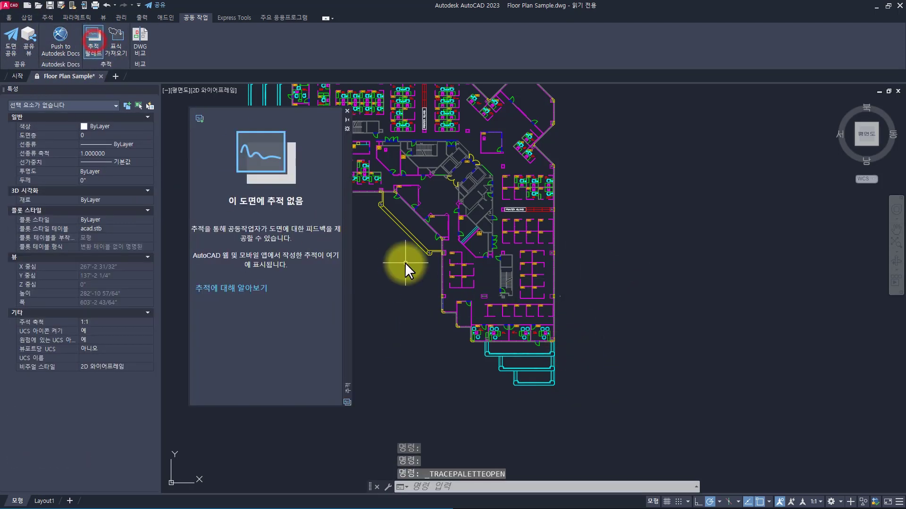
type("t")
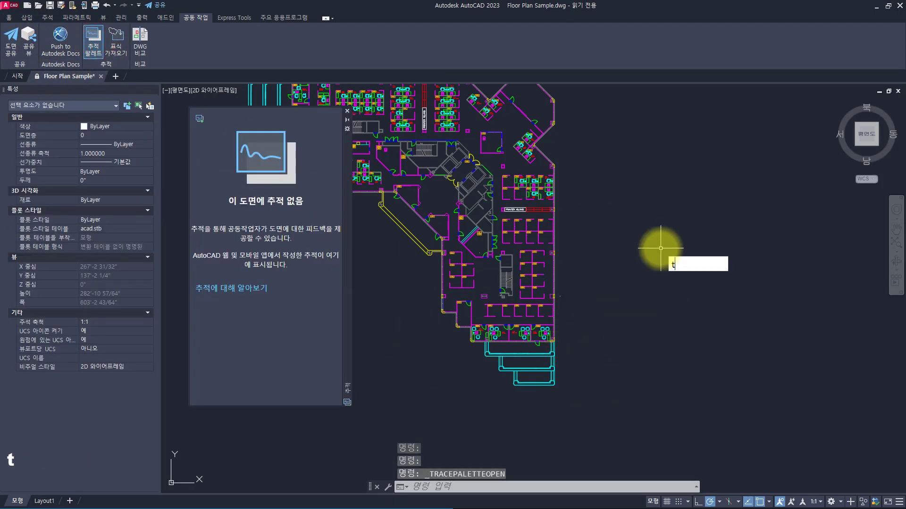
type("race")
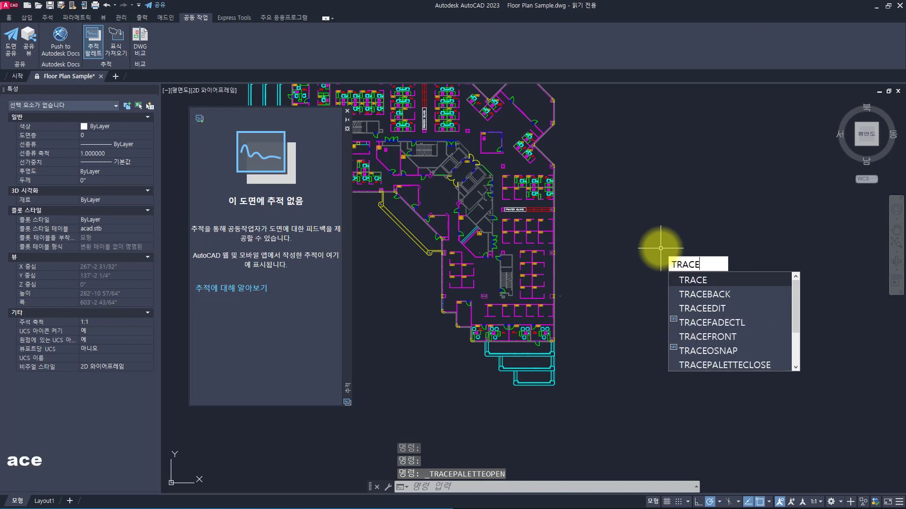
key("Return")
left_click(684, 281)
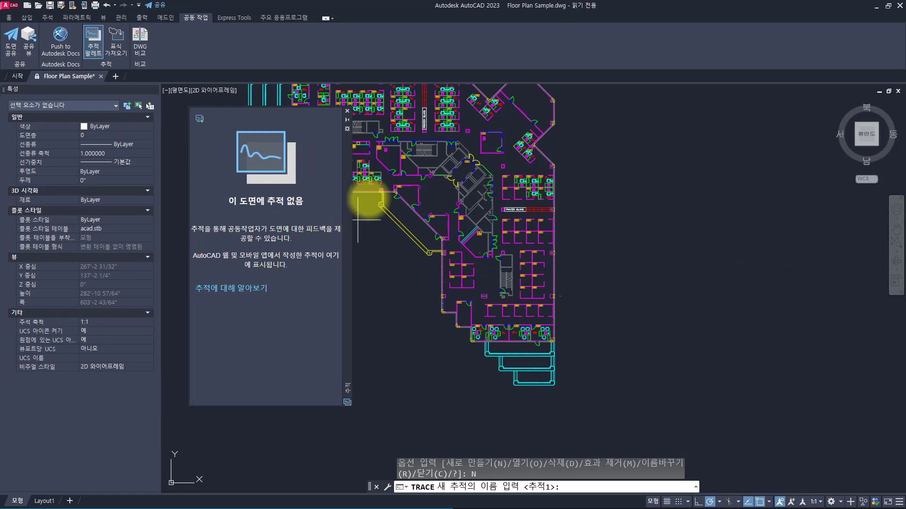
key("BackSpace")
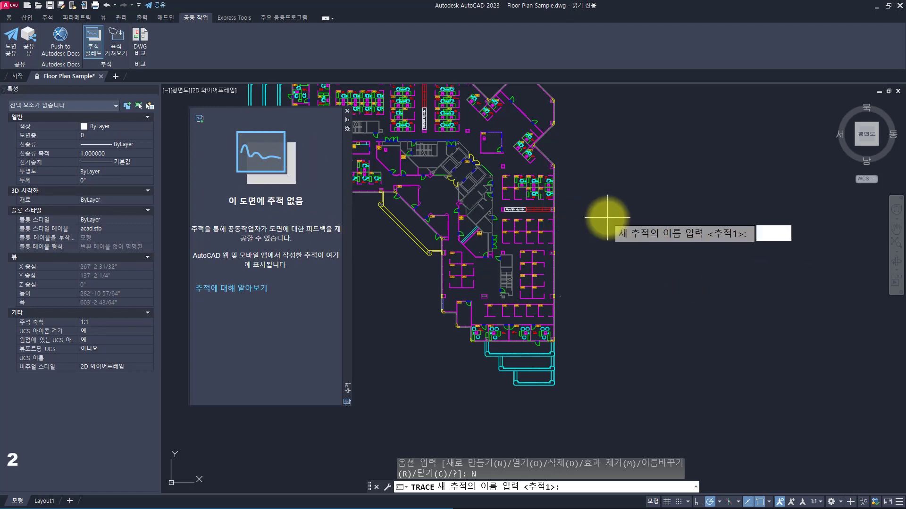
type("2022.04.")
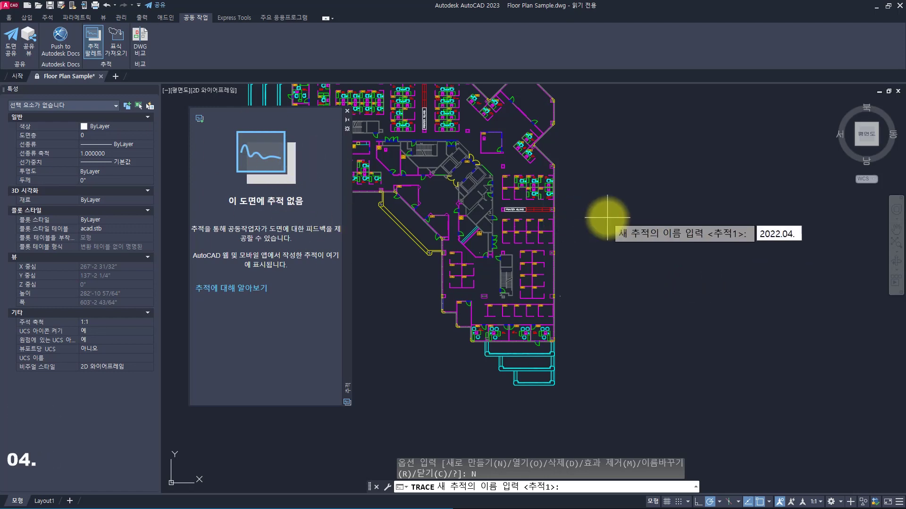
type("08메모")
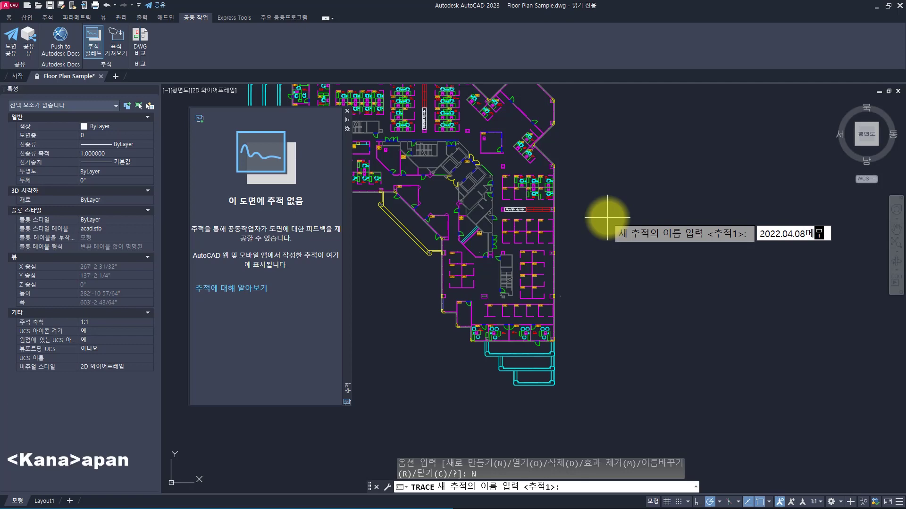
key("Return")
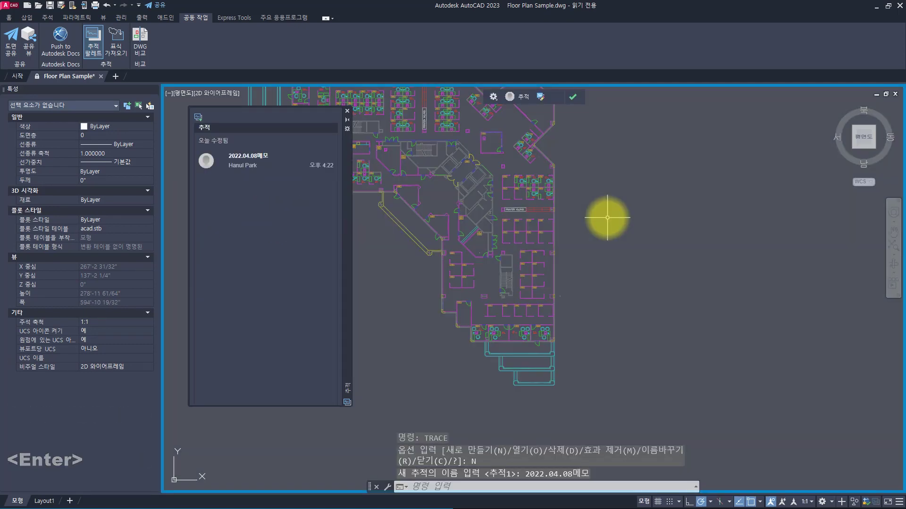
Step: Draw a rectangle in the trace around the cyan stepped outlines at the floor plan's lower end
middle_click_drag(580, 233, 660, 273)
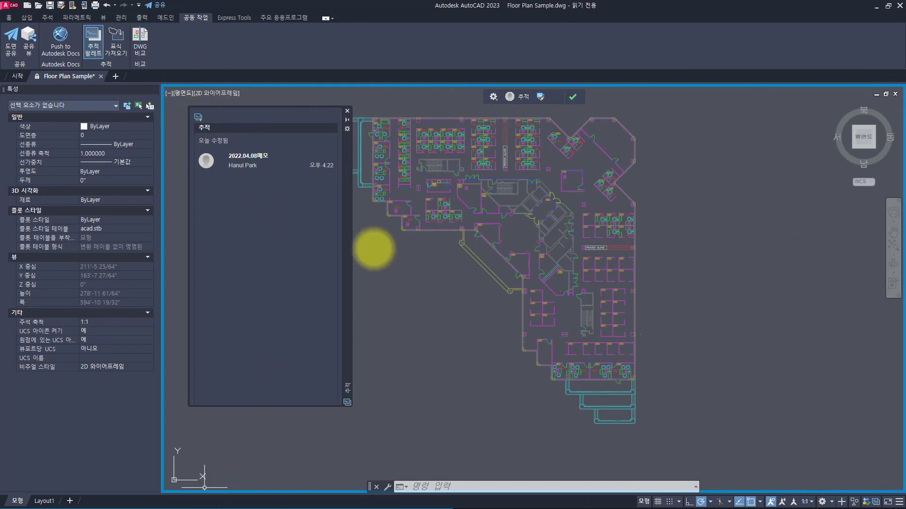
middle_click_drag(673, 331, 639, 256)
key("Escape")
key("Escape")
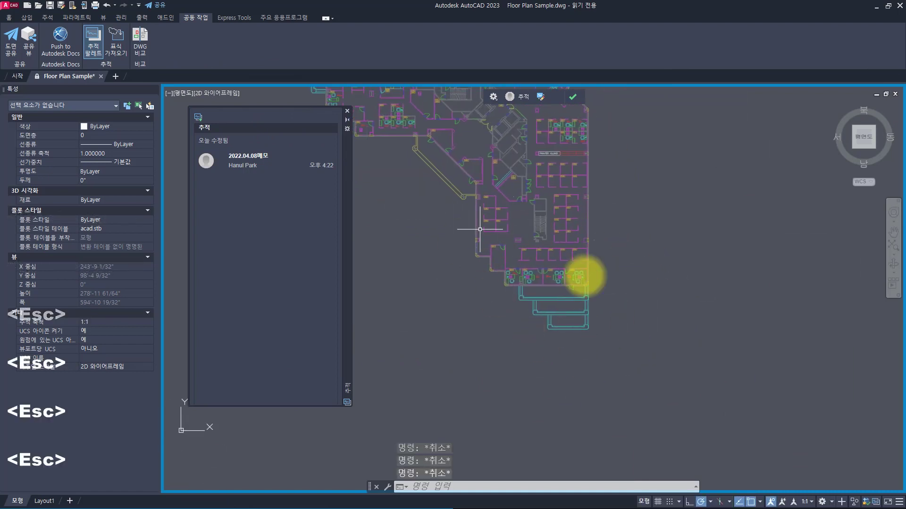
type("rec")
key("space")
left_click(461, 251)
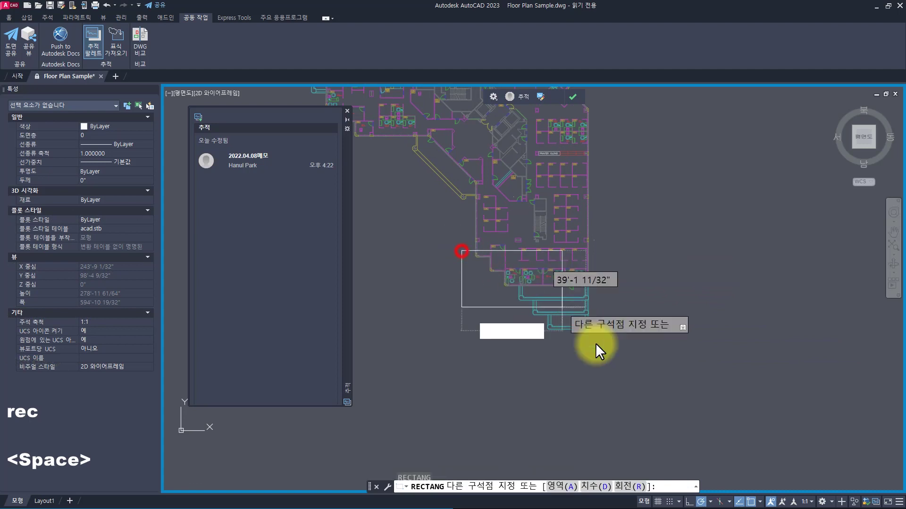
left_click(614, 351)
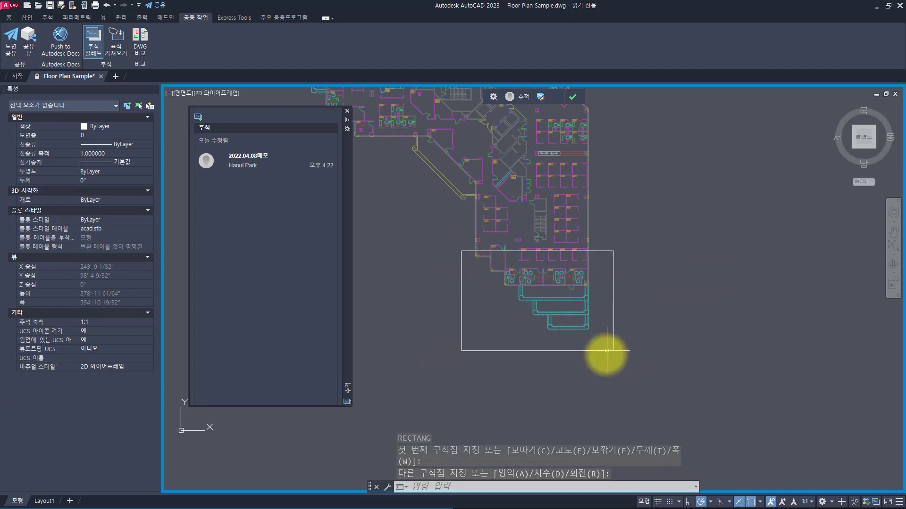
Step: Edit the trace rectangle as a polyline and set the width of all its segments to 200
double_click(597, 350)
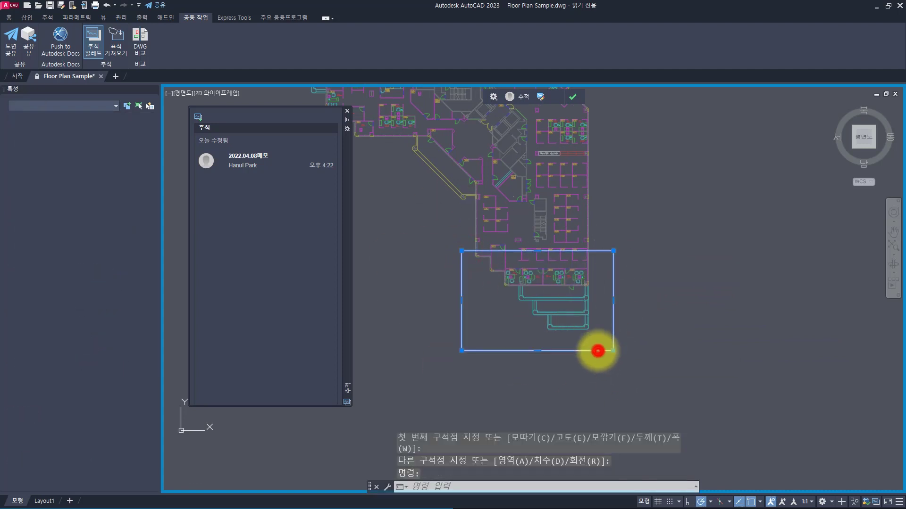
type("w")
key("Return")
type("2022.0")
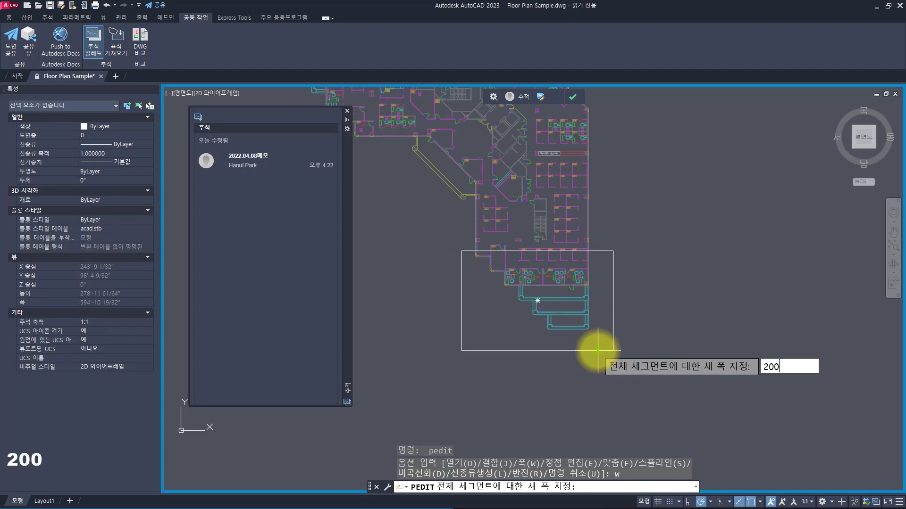
key("Return")
key("Escape")
key("Escape")
key("Escape")
key("Escape")
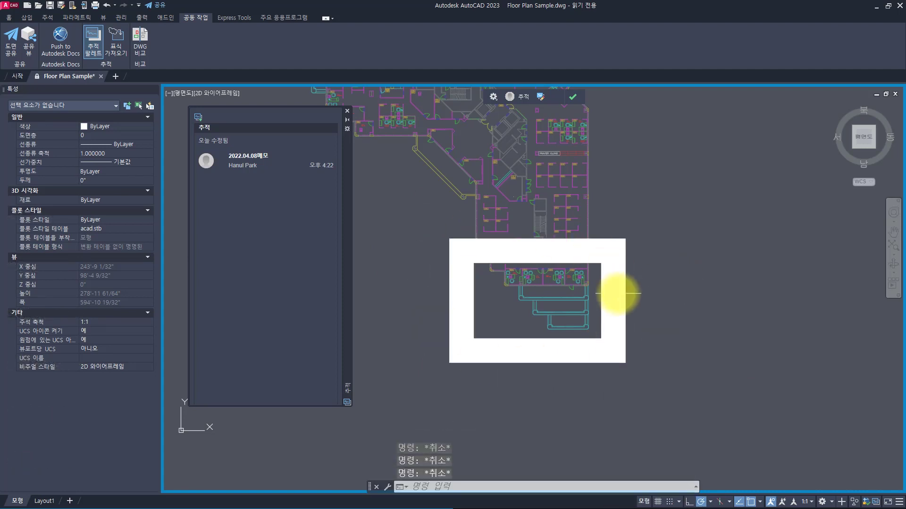
Step: Add the single-line text "check" beside the thick rectangle with the default height and rotation
type("dt")
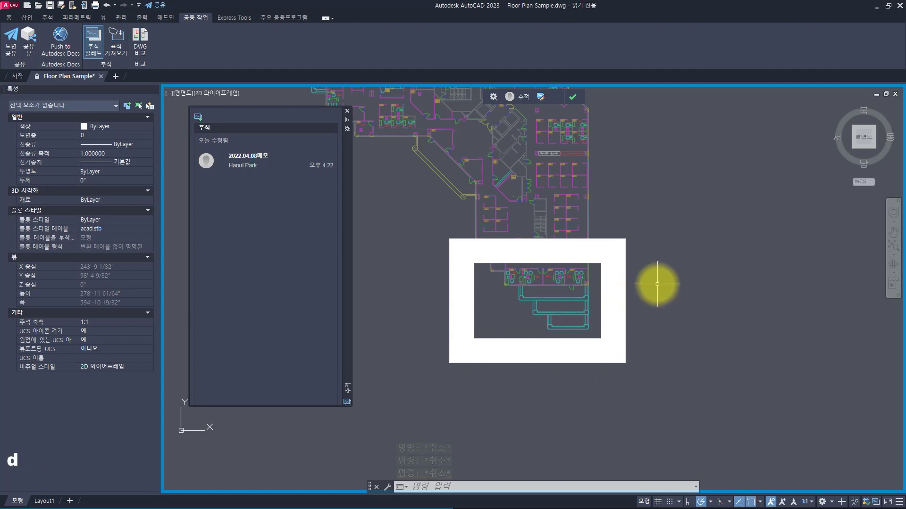
key("space")
left_click(652, 309)
key("space")
key("space")
type("c")
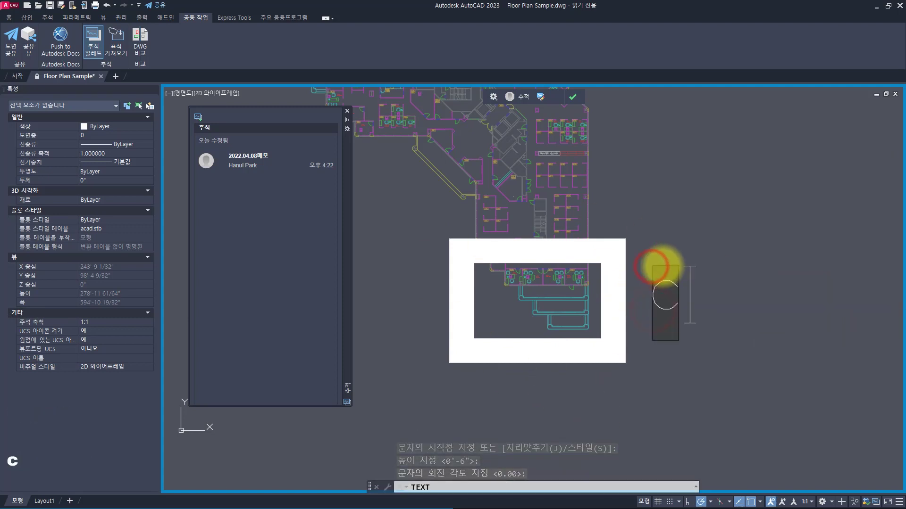
type("heck")
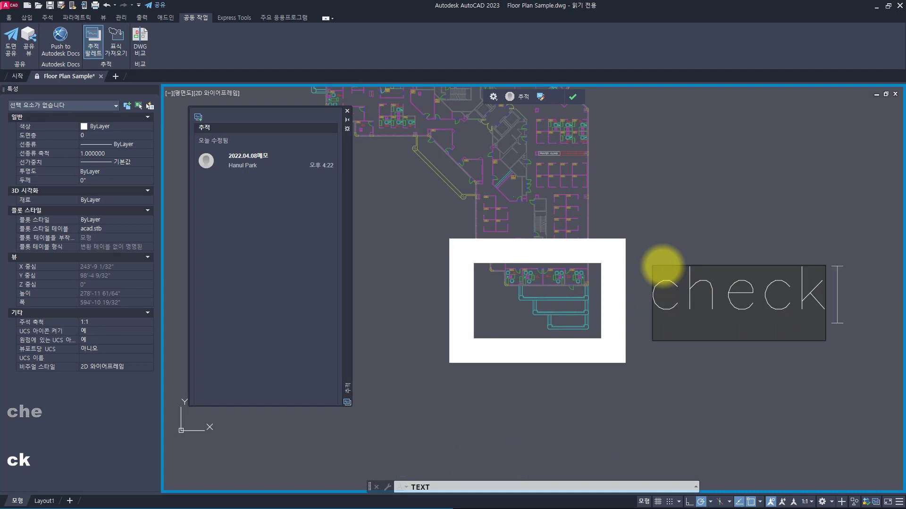
key("ctrl+Return")
key("Escape")
key("Escape")
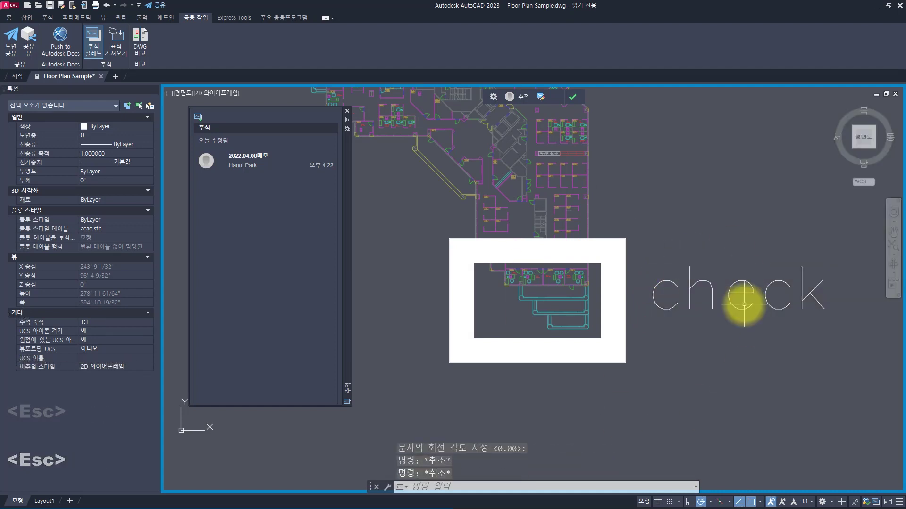
left_click(799, 411)
key("Escape")
key("Escape")
key("Escape")
key("Escape")
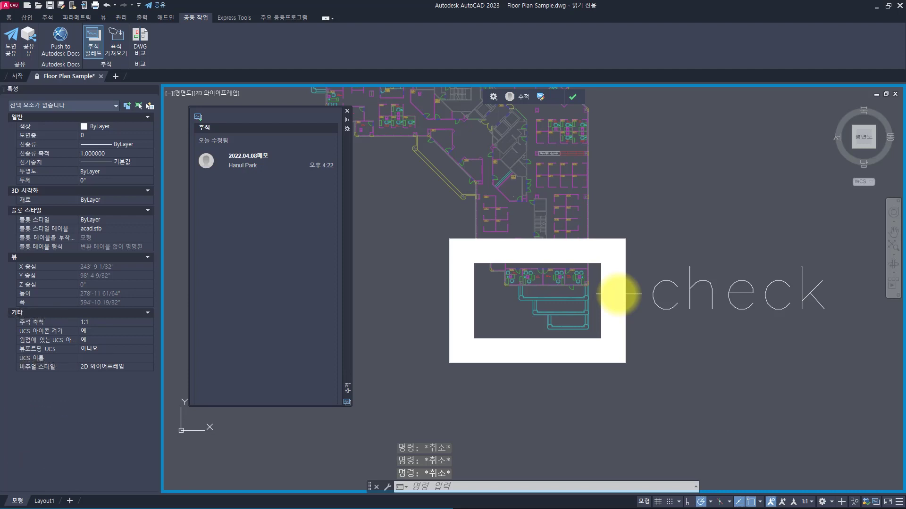
Step: Close the trace, reopen 2022.04.08메모 to view its markup over the floor plan, and close it again
left_click(574, 98)
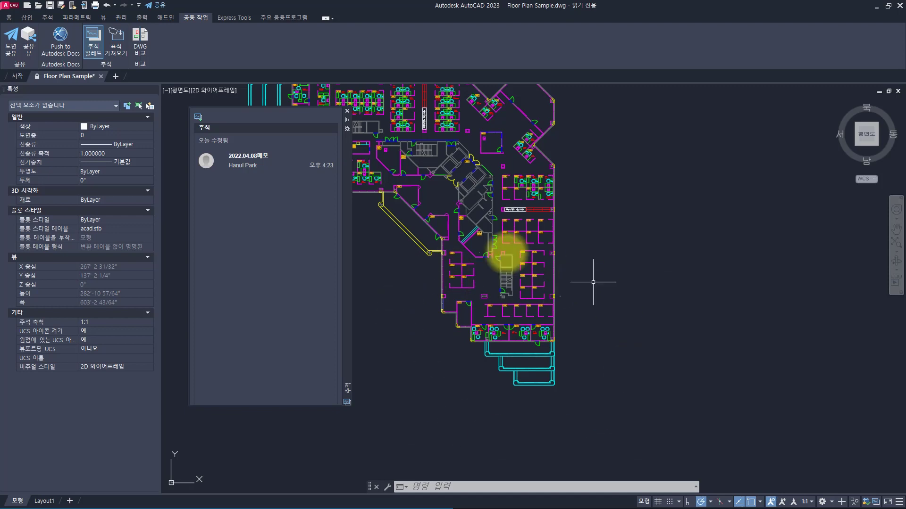
left_click(262, 157)
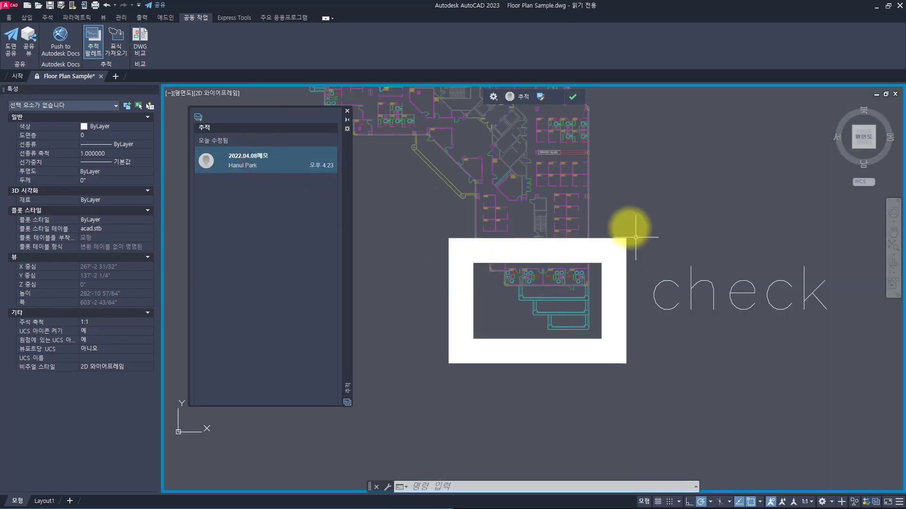
left_click(576, 95)
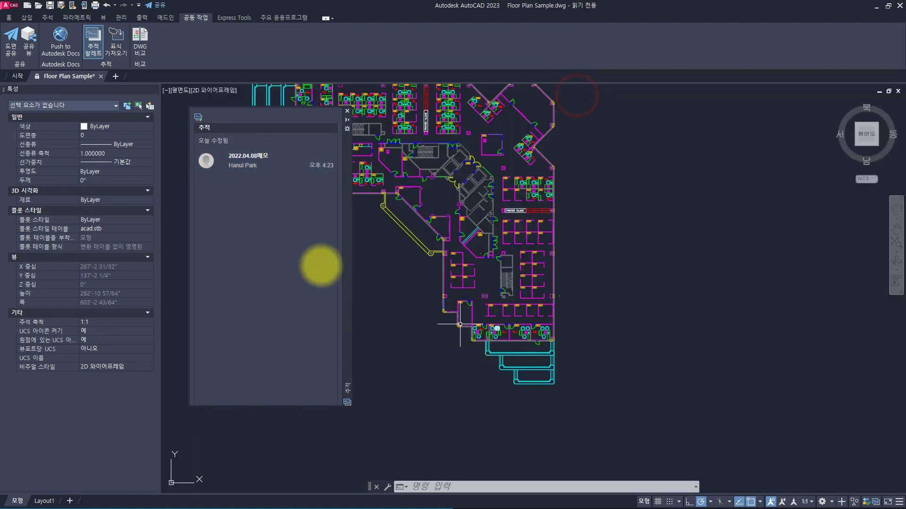
Step: Reopen the trace 2022.04.08메모 and delete it from the drawing
left_click(265, 175)
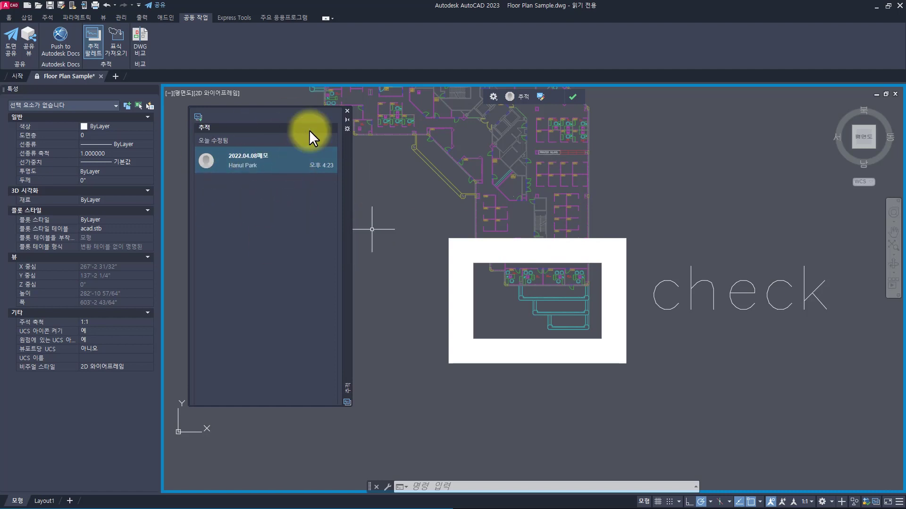
left_click(317, 162)
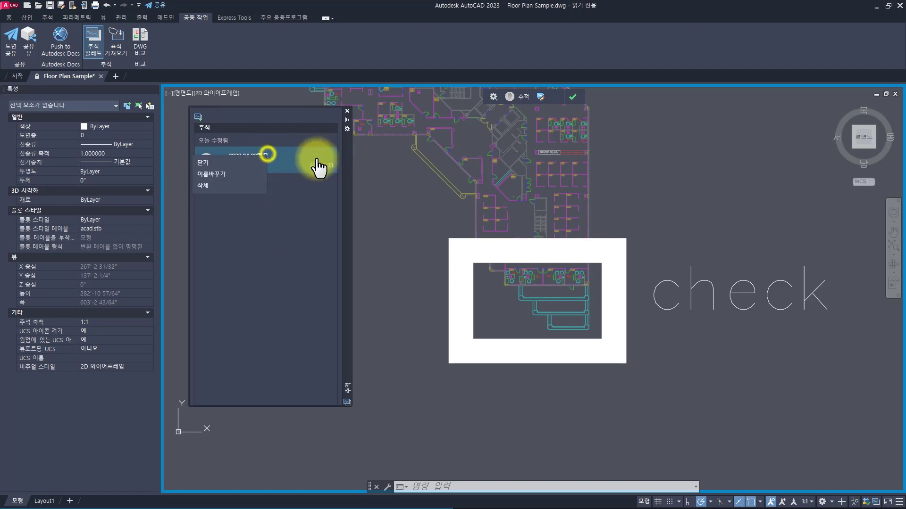
left_click(222, 183)
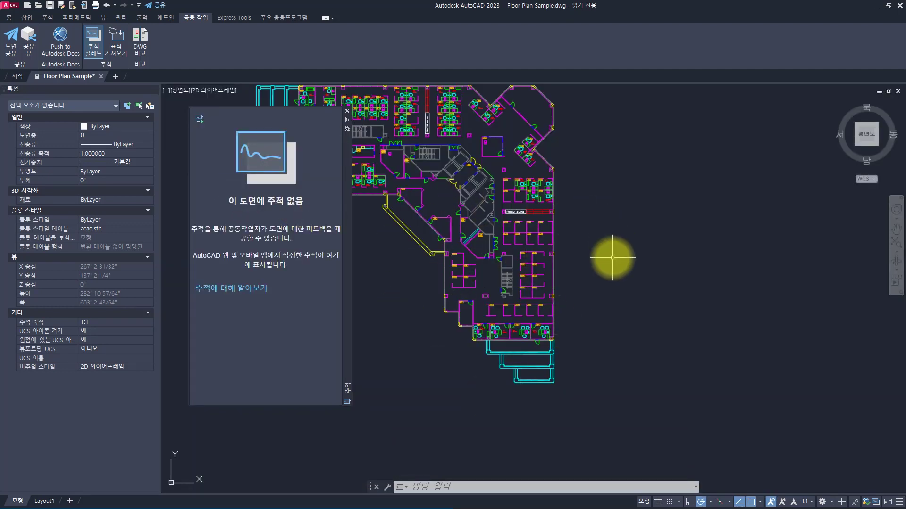
Step: Examine the command history for the TRACE open and delete entries, highlight those lines, and close the history
key("F2")
left_click_drag(514, 375, 524, 465)
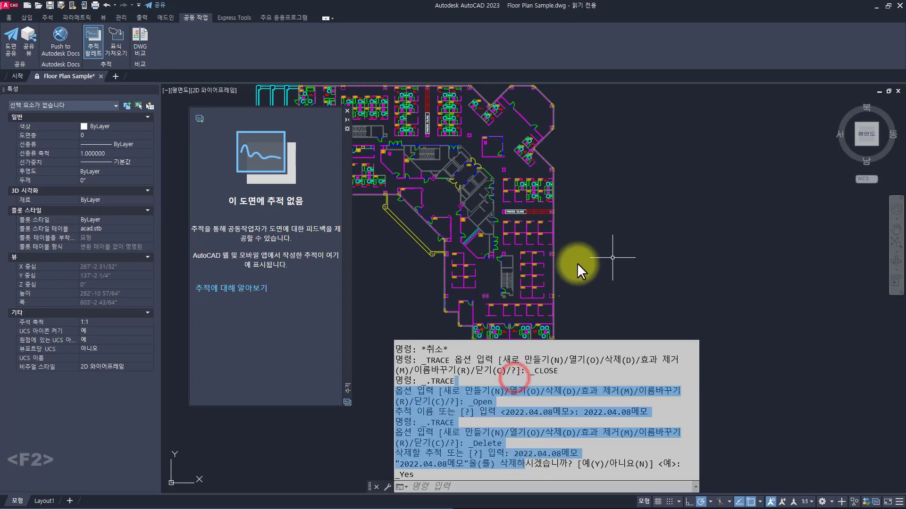
left_click(600, 255)
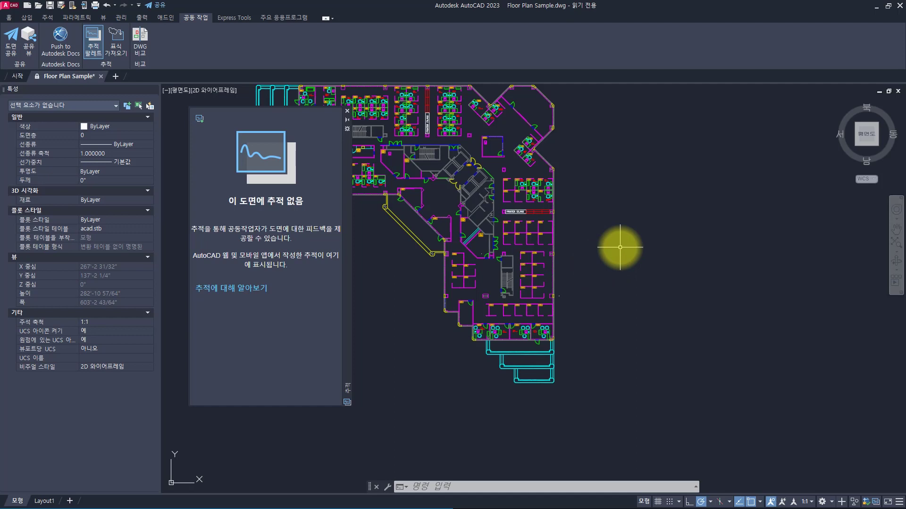
key("Escape")
key("Escape")
key("Escape")
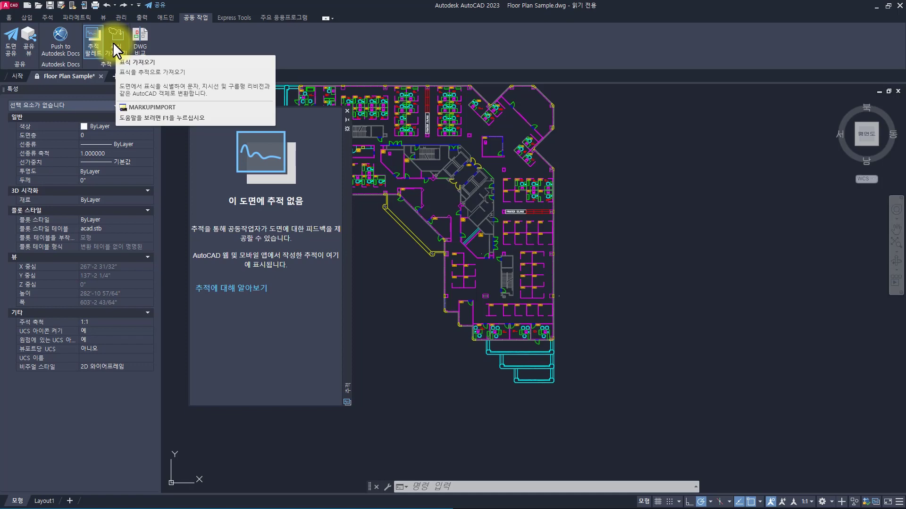
Step: Read the help article on Markup Import and Markup Assist from the AutoCAD 2023 new features, down to its new commands, and close the help
key("F1")
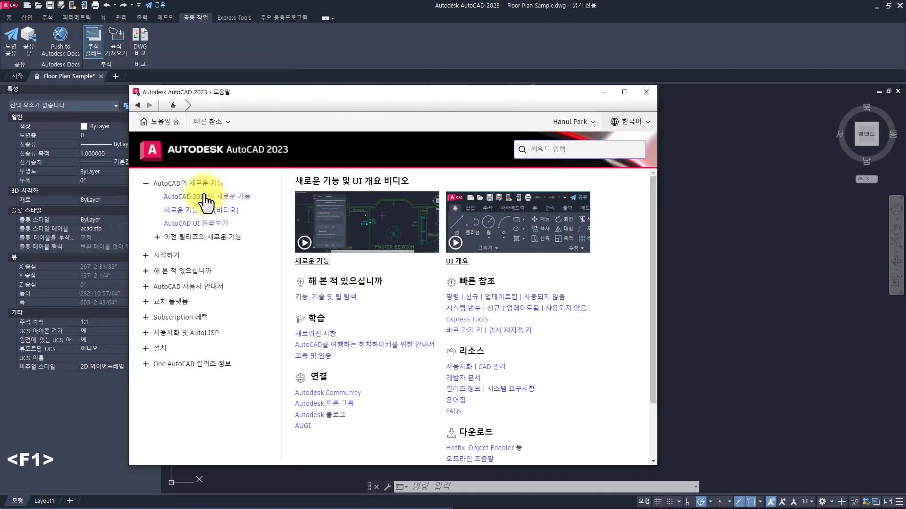
left_click(203, 196)
left_click(419, 274)
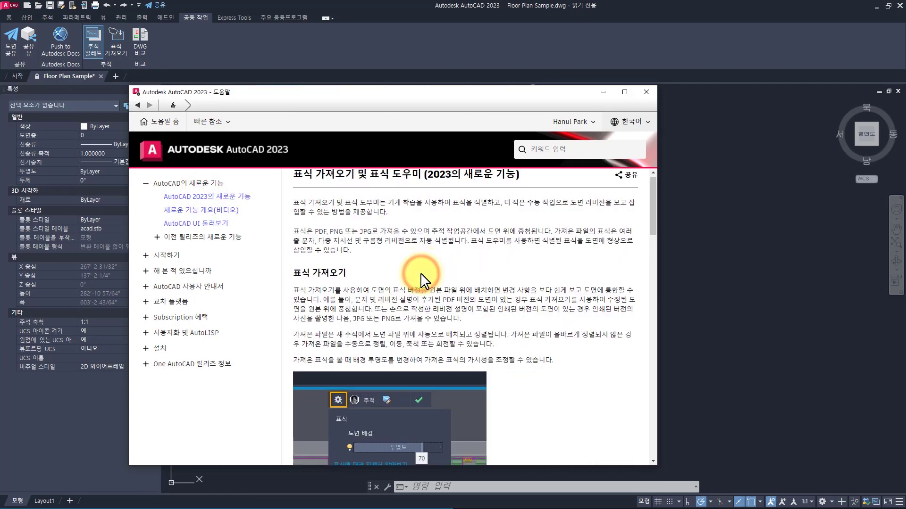
scroll(421, 277, "down", 5)
scroll(422, 279, "down", 10)
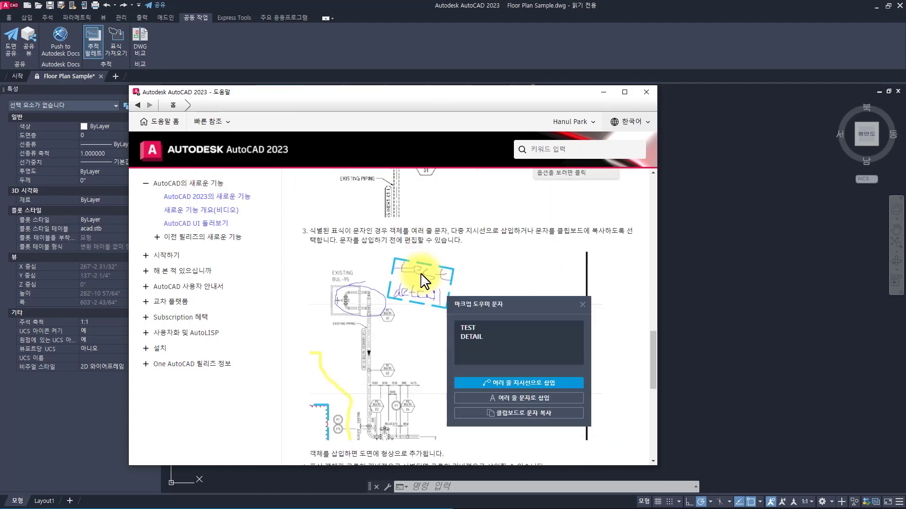
scroll(424, 281, "down", 4)
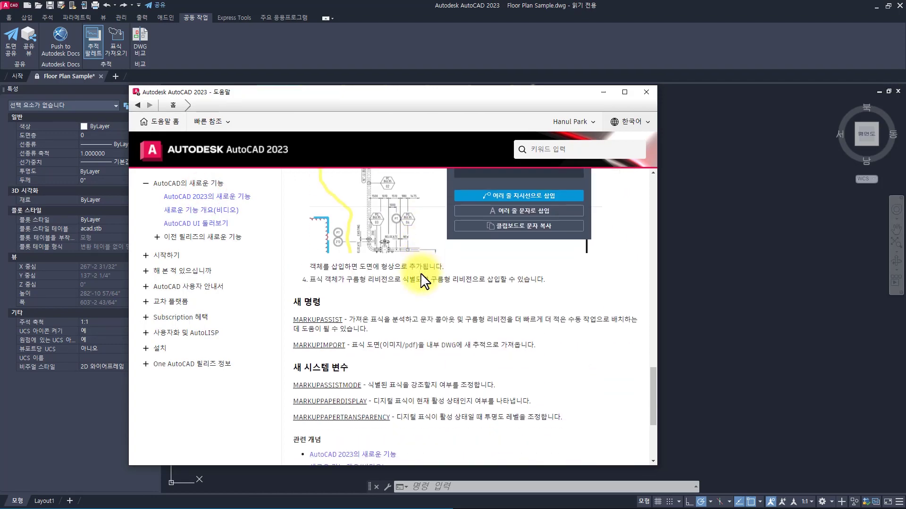
scroll(425, 282, "up", 3)
left_click(646, 92)
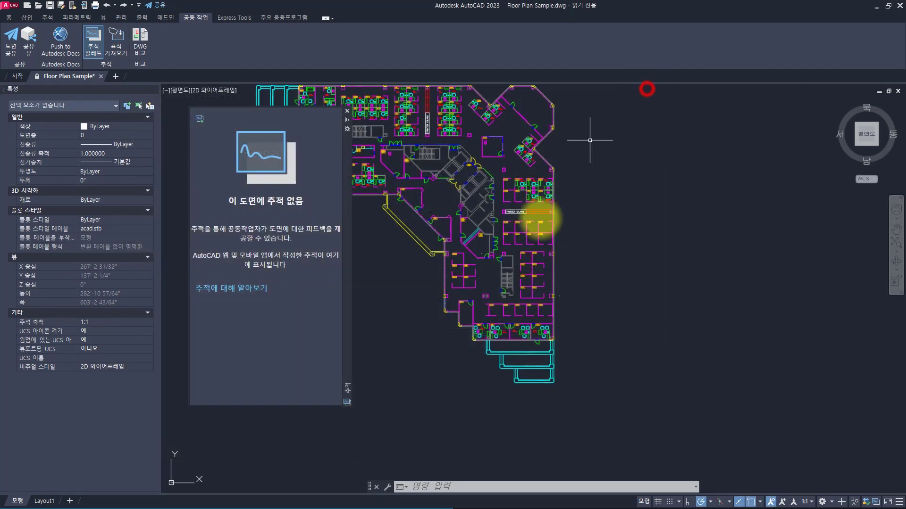